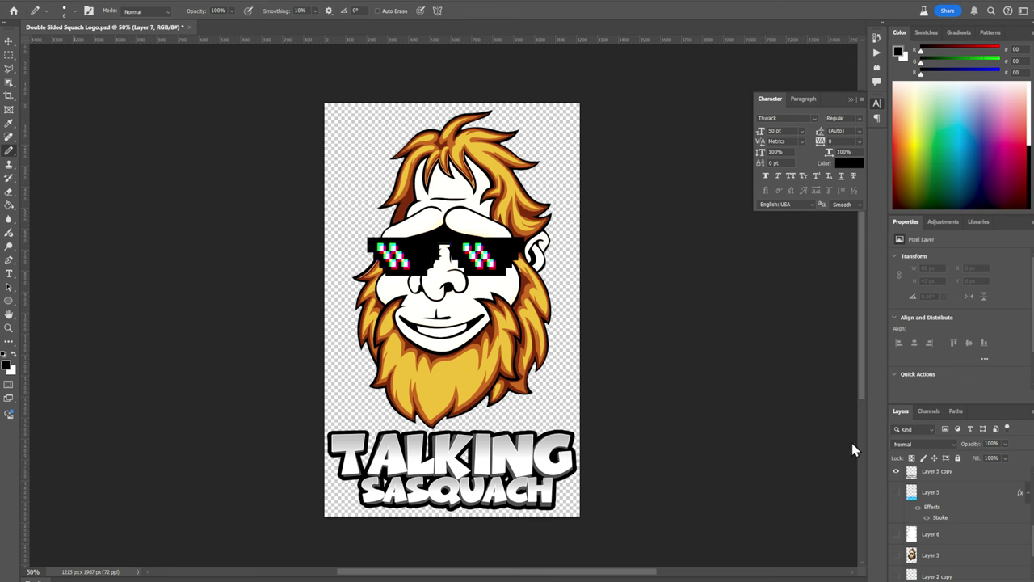
- Hide Layer 5 copy so the TALKING SASQUATCH title disappears from the canvas
{"action": "left_click", "coordinate": [897, 472]}
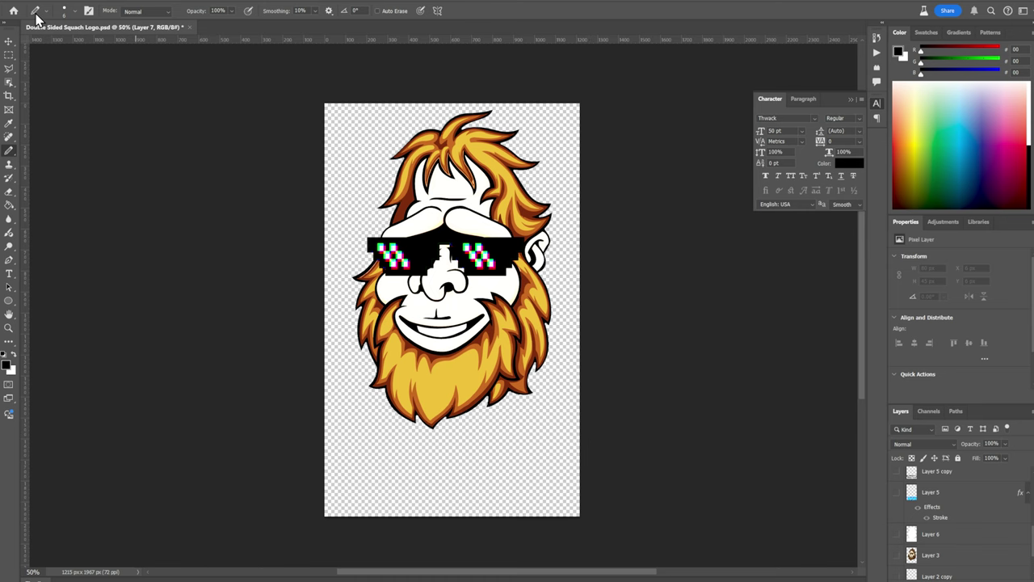
- Zoom into the top-left corner and pencil a black L-shaped corner bracket there
{"action": "key", "text": "ctrl+equal"}
{"action": "key", "text": "ctrl+equal"}
{"action": "key", "text": "ctrl+equal"}
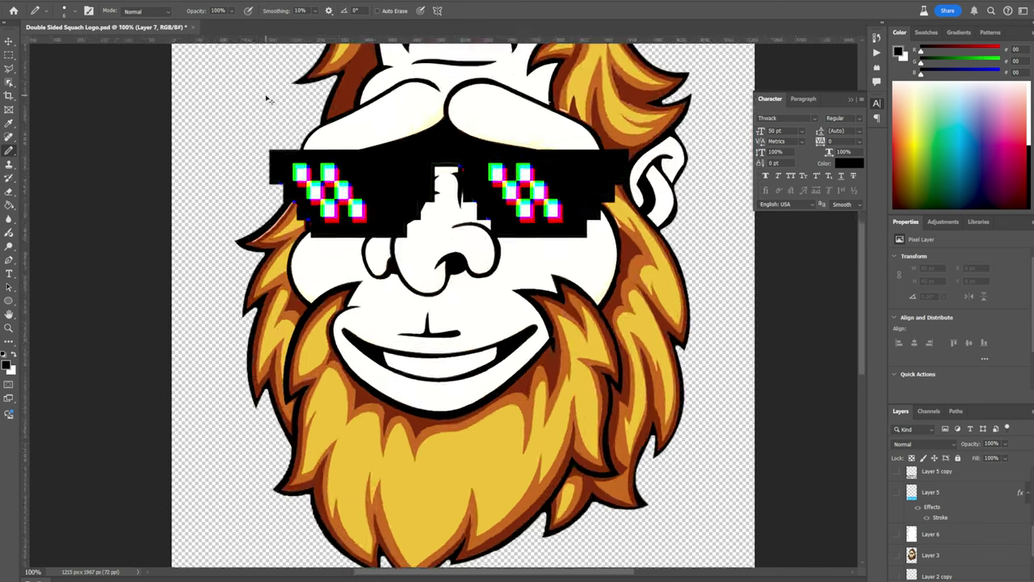
{"action": "scroll", "coordinate": [273, 180], "scroll_direction": "up", "scroll_amount": 10}
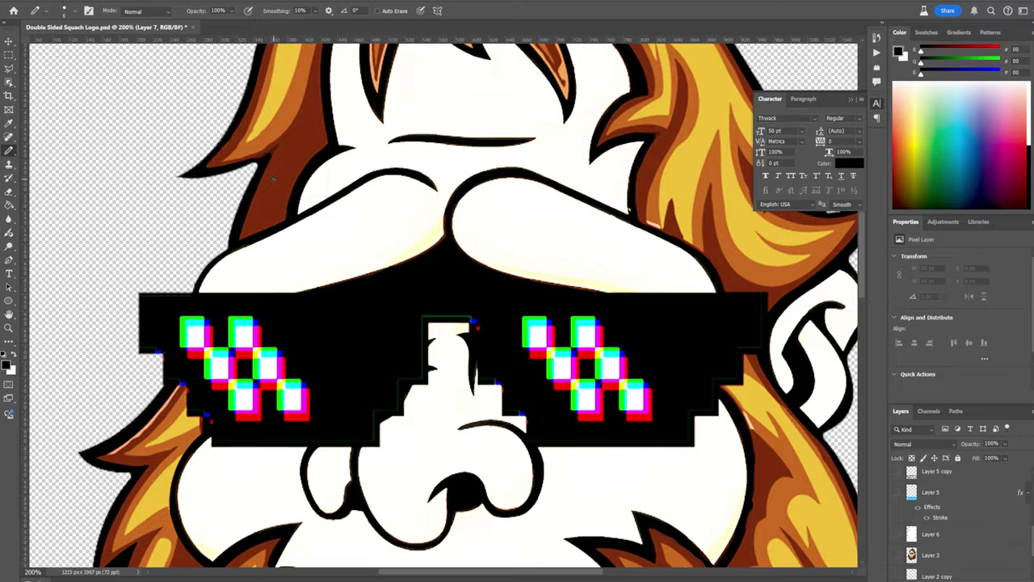
{"action": "scroll", "coordinate": [273, 178], "scroll_direction": "up", "scroll_amount": 5}
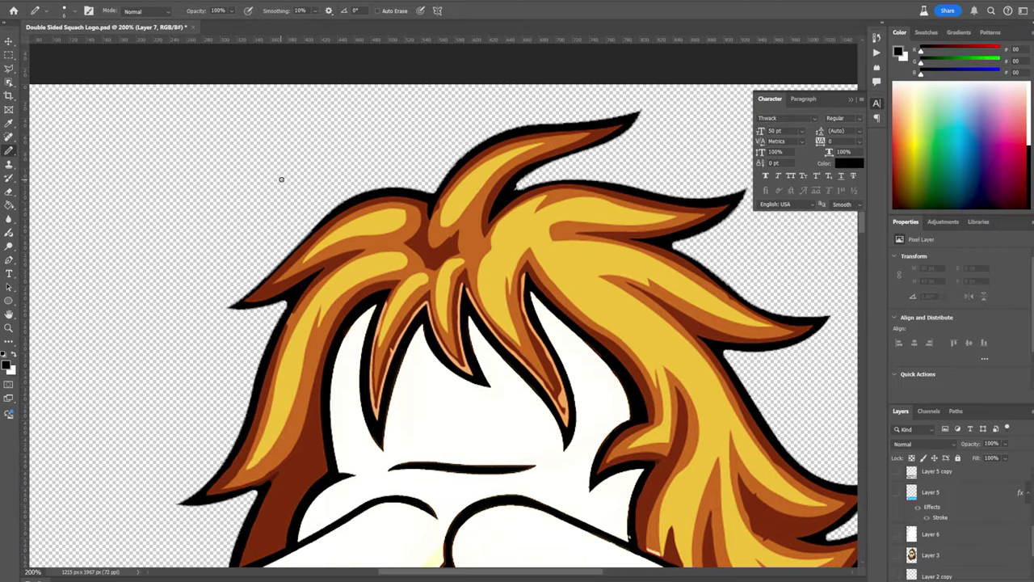
{"action": "left_click_drag", "start_coordinate": [553, 575], "coordinate": [516, 575]}
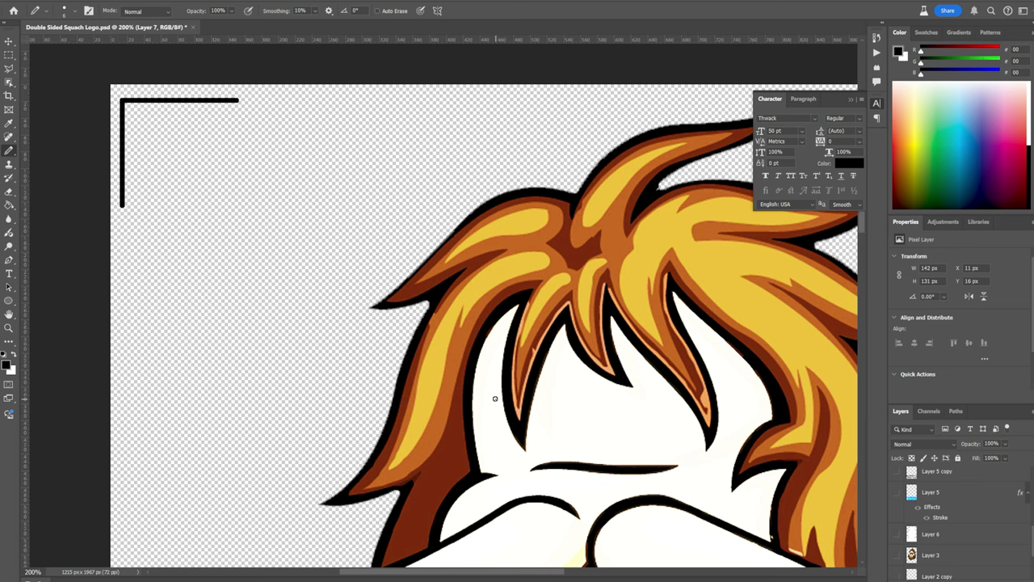
- Extend the corner bracket stroke and duplicate its layer, Layer 7
{"action": "key", "text": "ctrl+minus"}
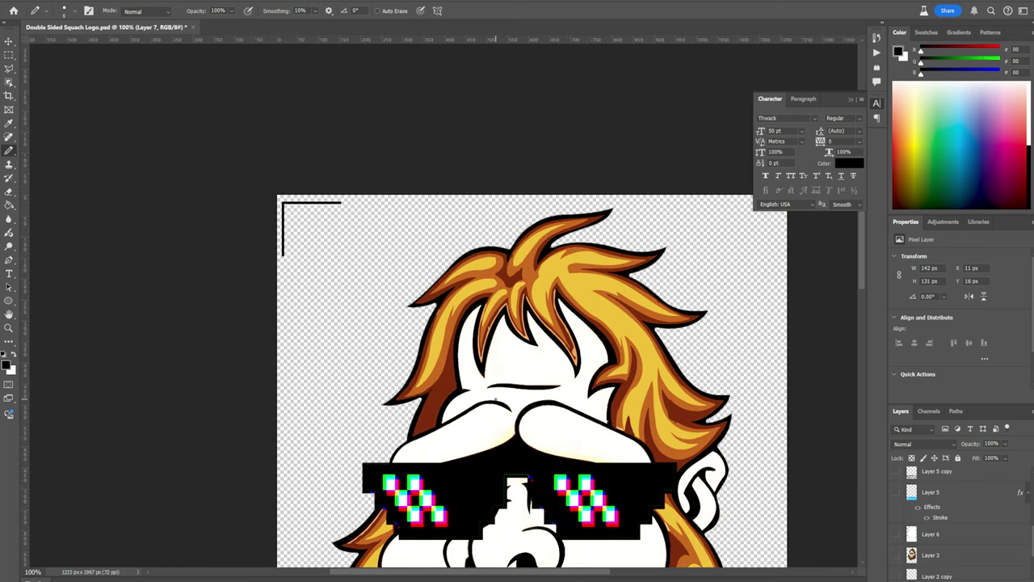
{"action": "scroll", "coordinate": [532, 340], "scroll_direction": "down", "scroll_amount": 5}
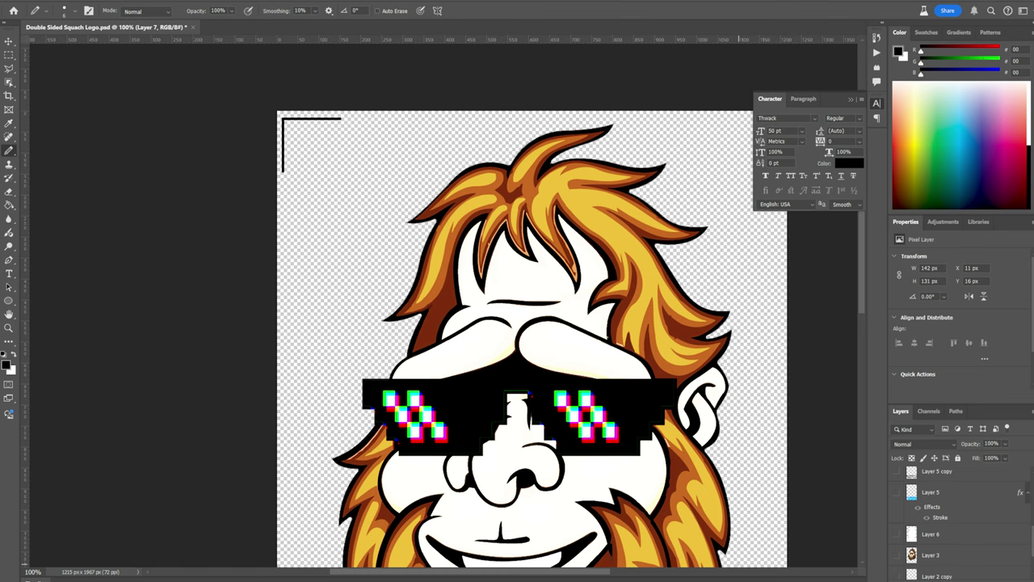
{"action": "left_click_drag", "start_coordinate": [581, 575], "coordinate": [628, 575]}
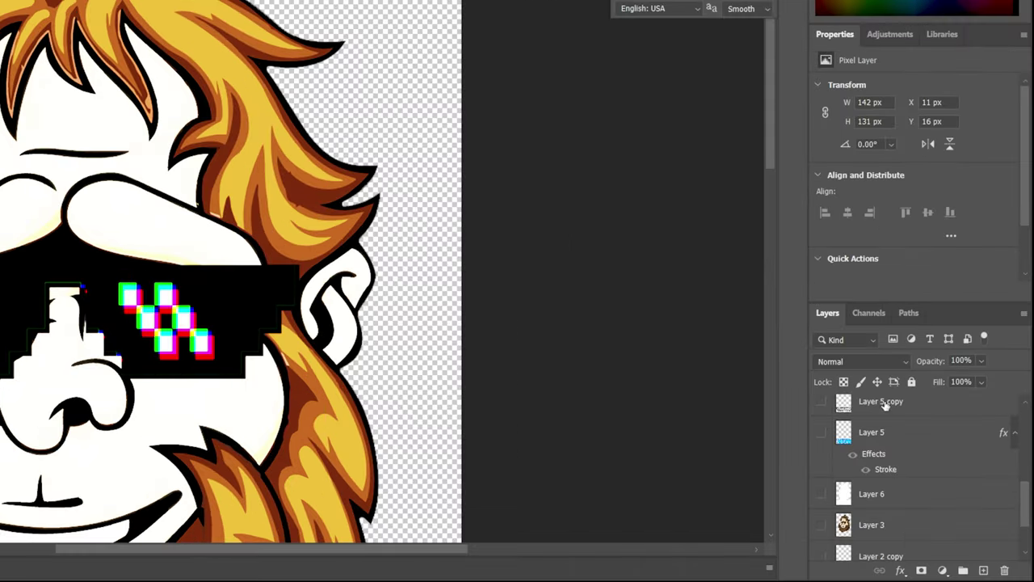
{"action": "scroll", "coordinate": [885, 408], "scroll_direction": "up", "scroll_amount": 3}
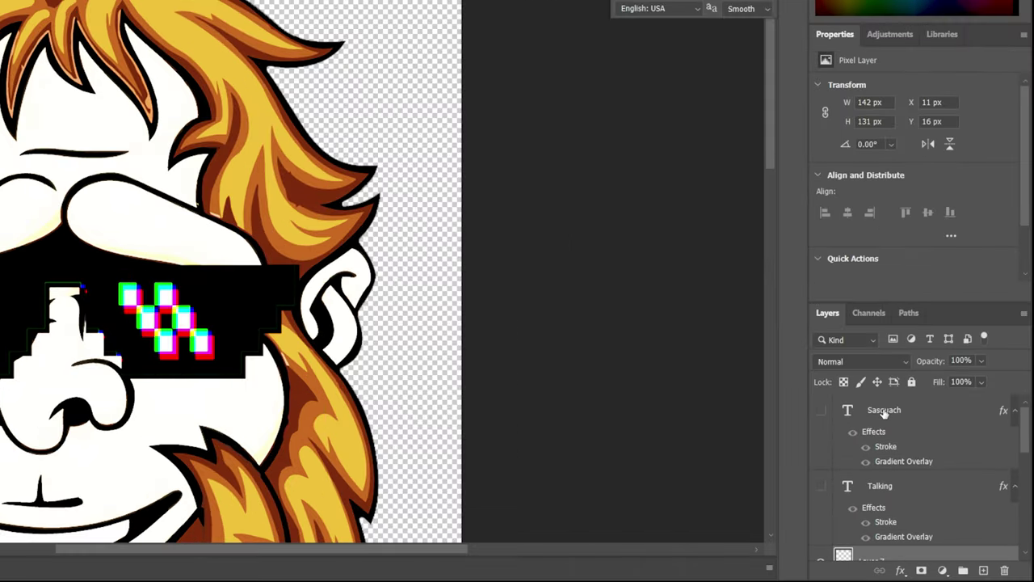
{"action": "scroll", "coordinate": [885, 412], "scroll_direction": "down", "scroll_amount": 2}
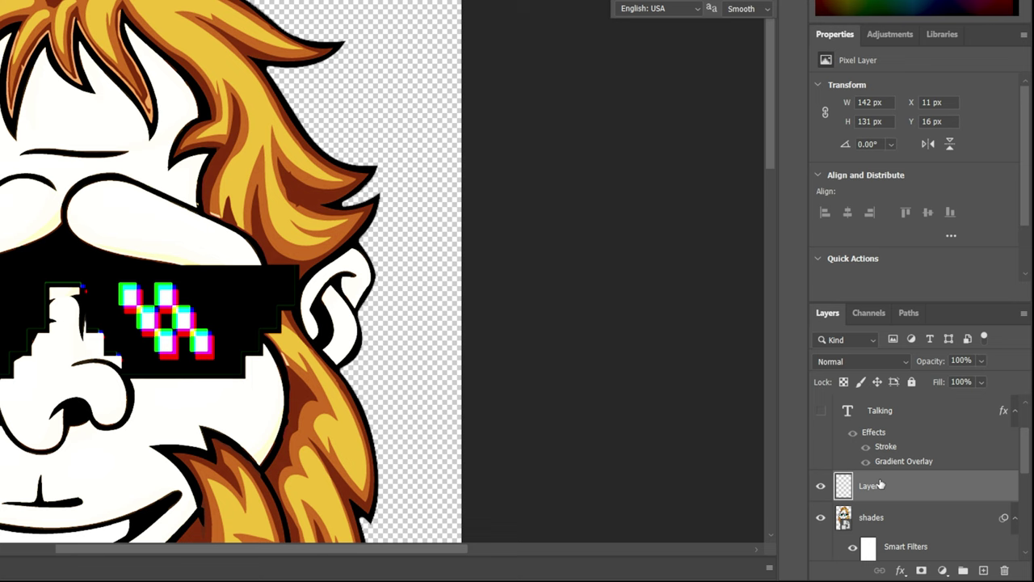
{"action": "left_click_drag", "start_coordinate": [881, 495], "coordinate": [996, 572]}
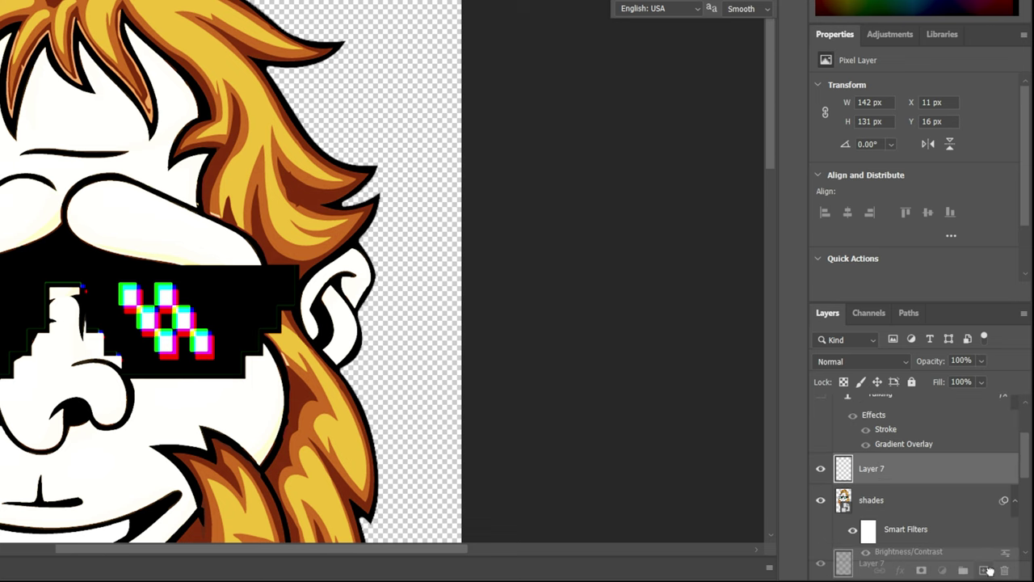
{"action": "left_click_drag", "start_coordinate": [983, 571], "coordinate": [983, 572]}
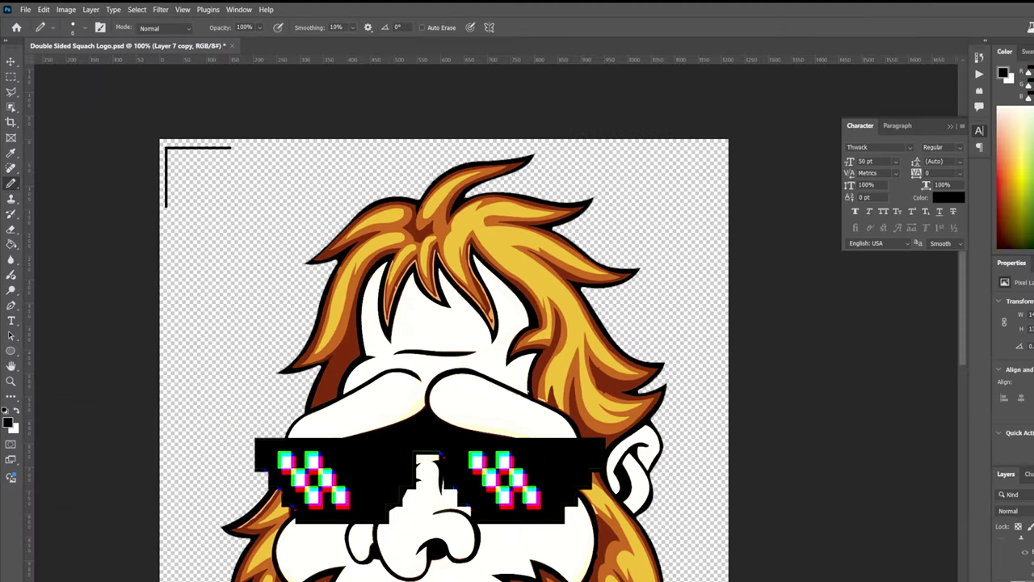
- Flip the bracket copy horizontally into the top-right corner, then deselect
{"action": "left_click", "coordinate": [44, 9]}
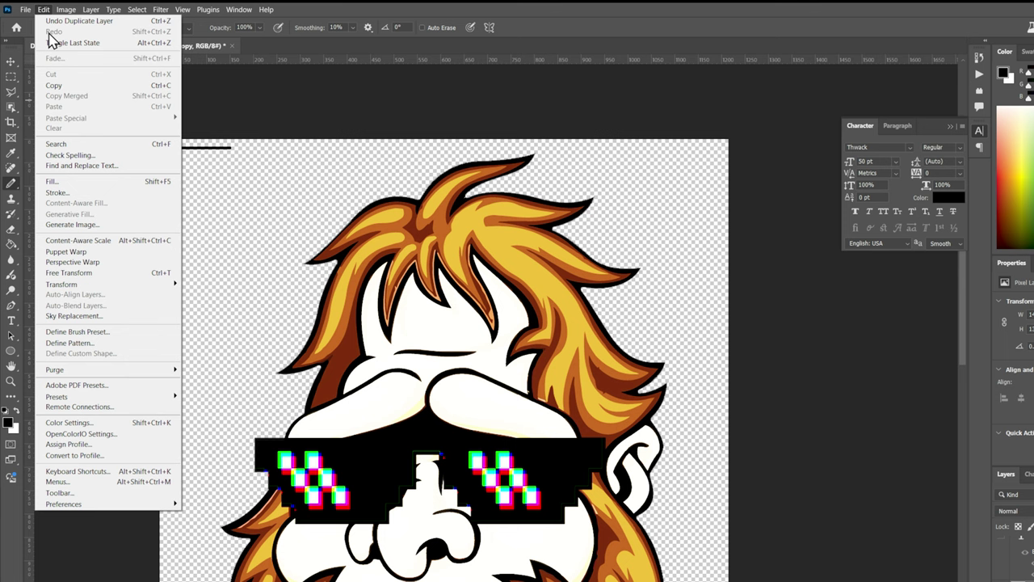
{"action": "mouse_move", "coordinate": [121, 285]}
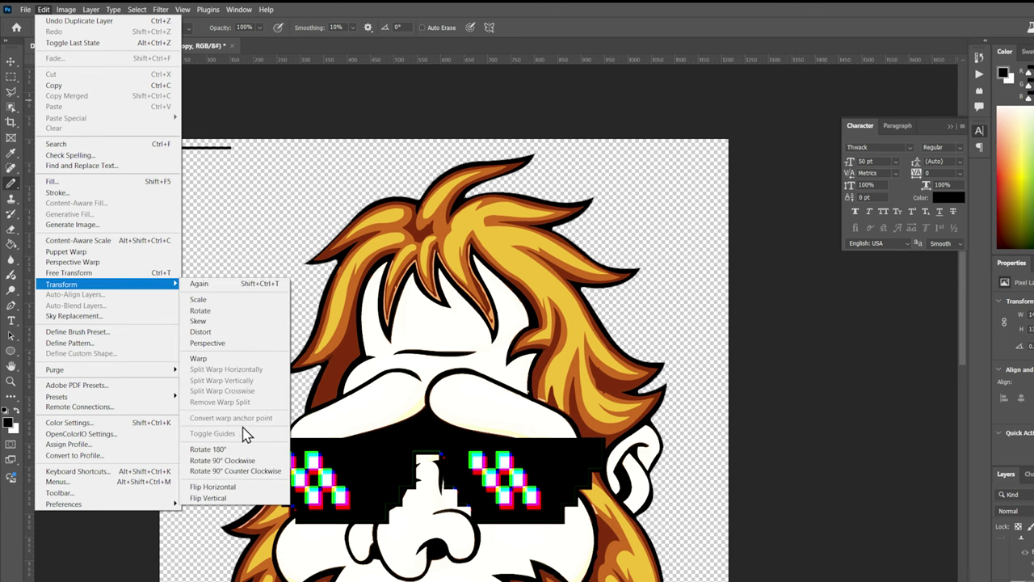
{"action": "left_click", "coordinate": [242, 489]}
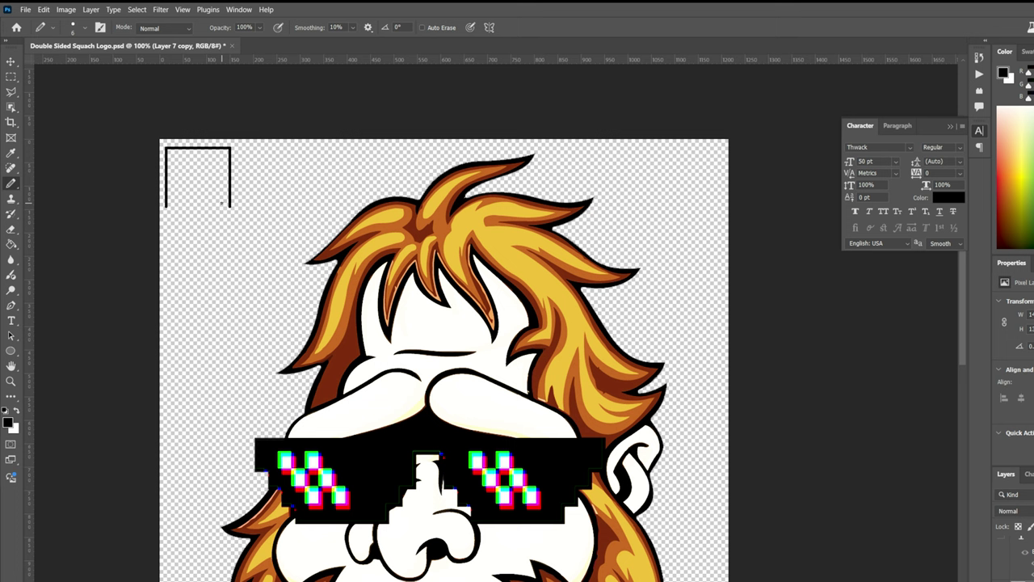
{"action": "key", "text": "ctrl+z"}
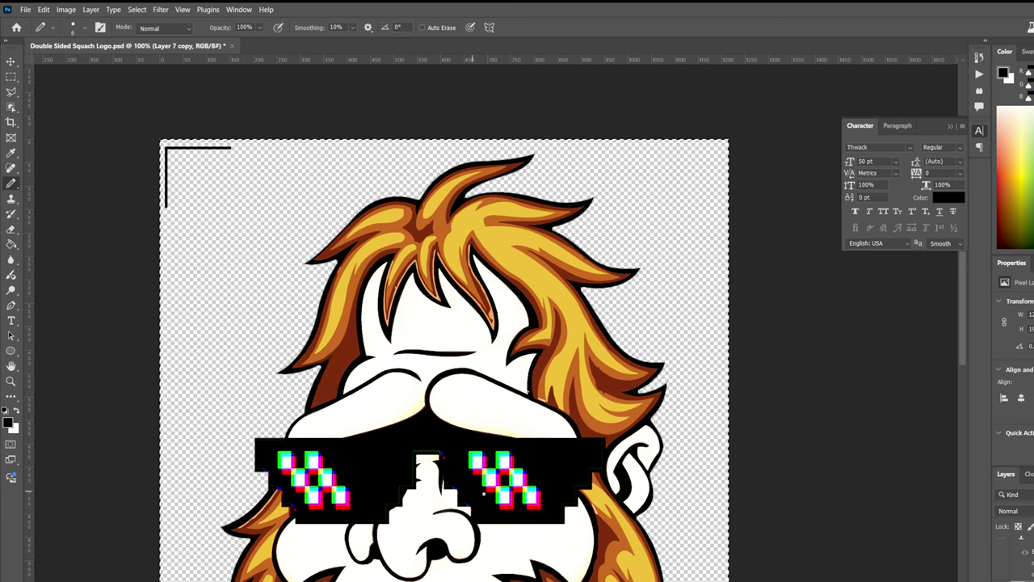
{"action": "left_click", "coordinate": [43, 10]}
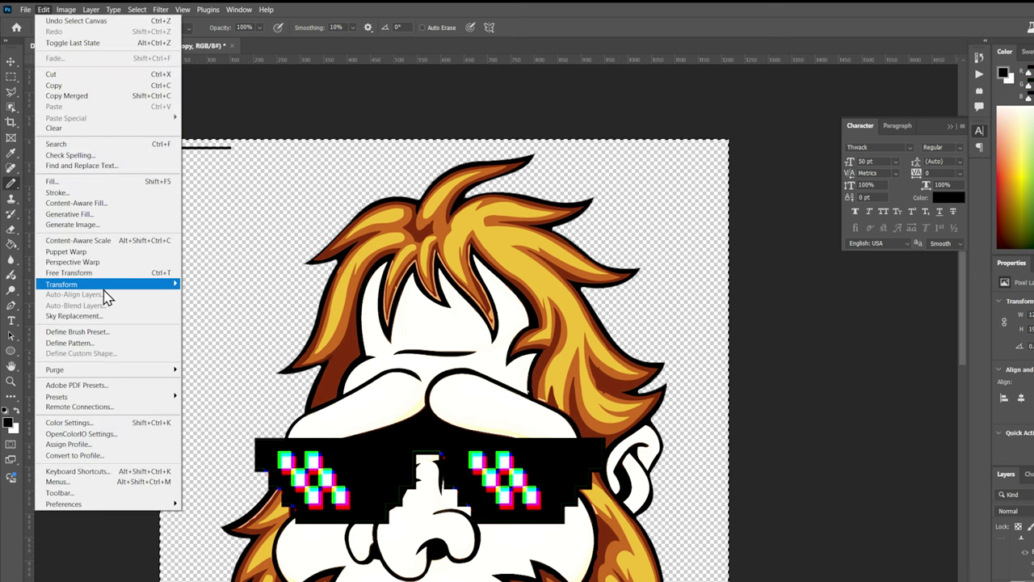
{"action": "mouse_move", "coordinate": [104, 288]}
{"action": "left_click", "coordinate": [265, 490]}
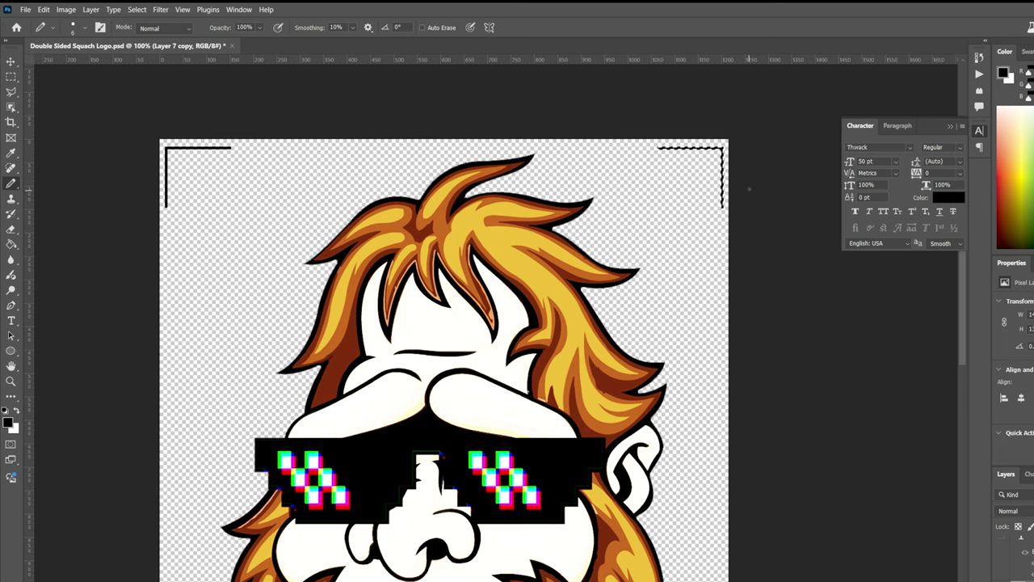
{"action": "key", "text": "ctrl+d"}
- Export the artwork with Save for Web as Double Sided Squach Logo.png, replacing the old file
{"action": "key", "text": "ctrl+minus"}
{"action": "scroll", "coordinate": [808, 196], "scroll_direction": "down", "scroll_amount": 2}
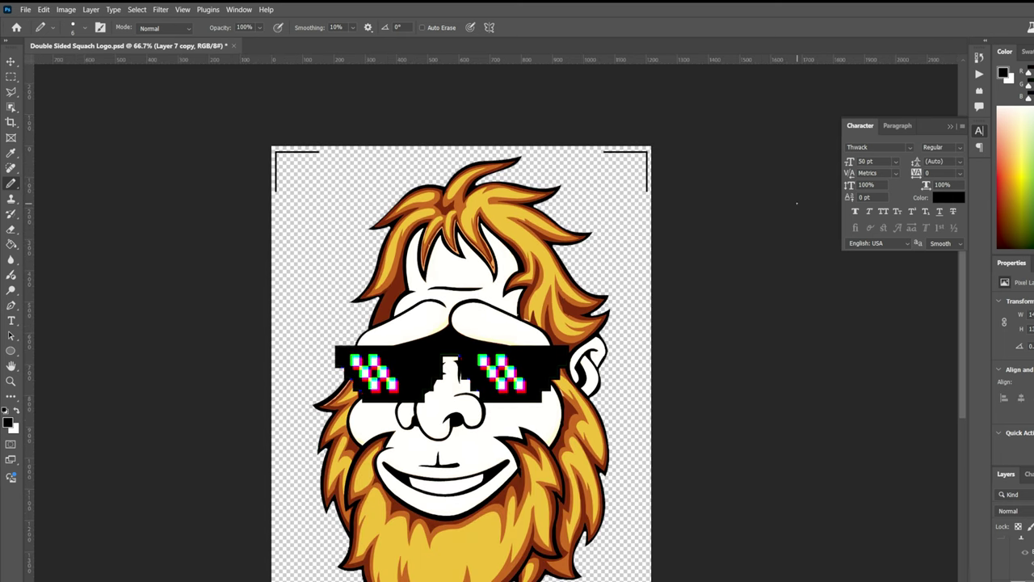
{"action": "left_click", "coordinate": [25, 9]}
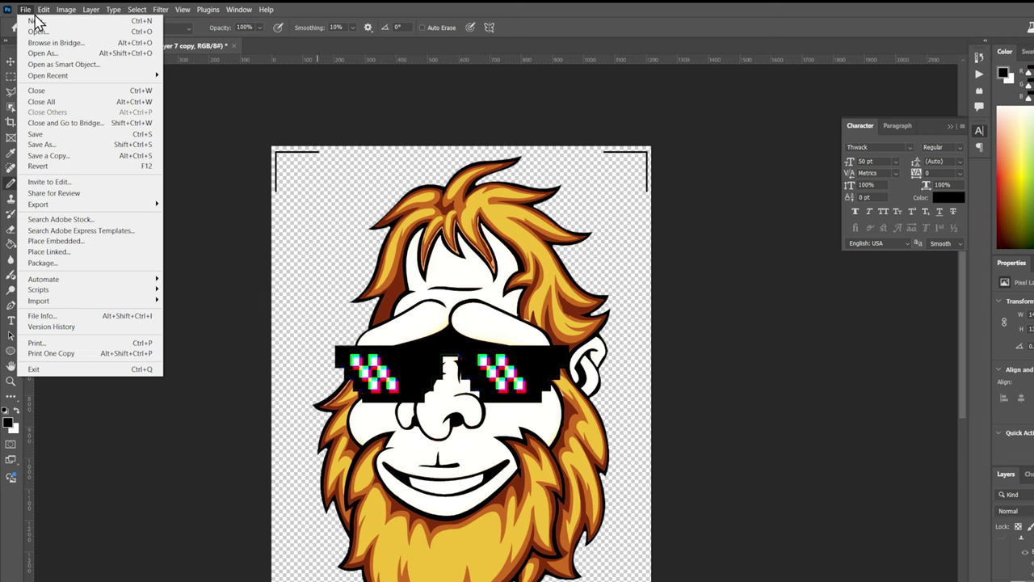
{"action": "mouse_move", "coordinate": [63, 207]}
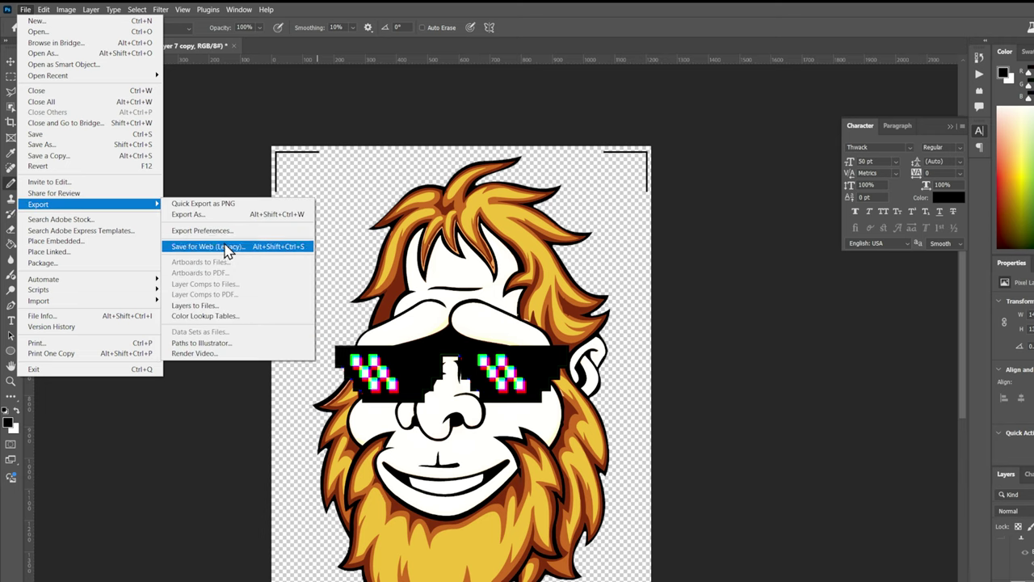
{"action": "left_click", "coordinate": [219, 207]}
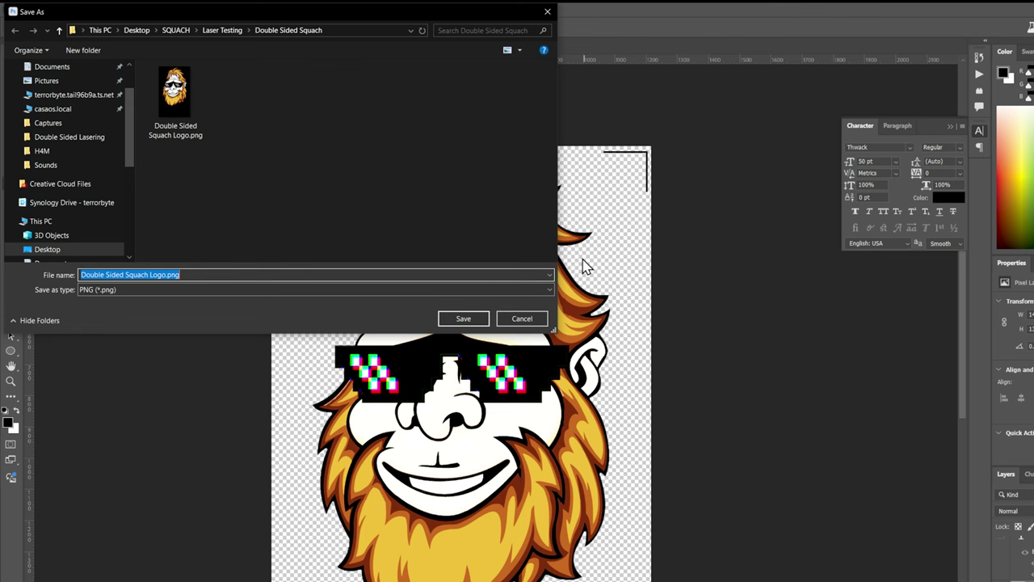
{"action": "double_click", "coordinate": [196, 129]}
{"action": "left_click", "coordinate": [607, 347]}
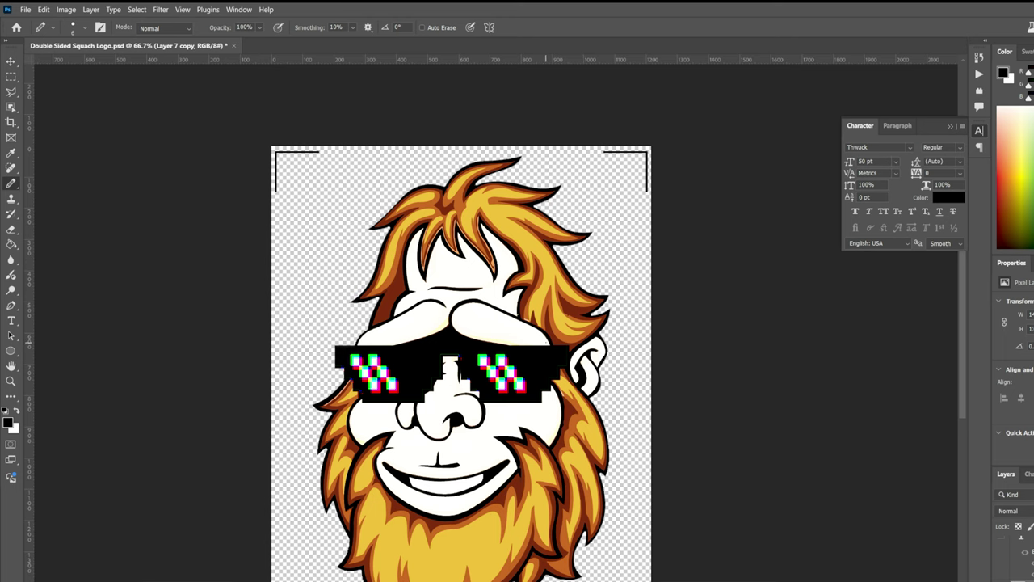
{"action": "key", "text": "super"}
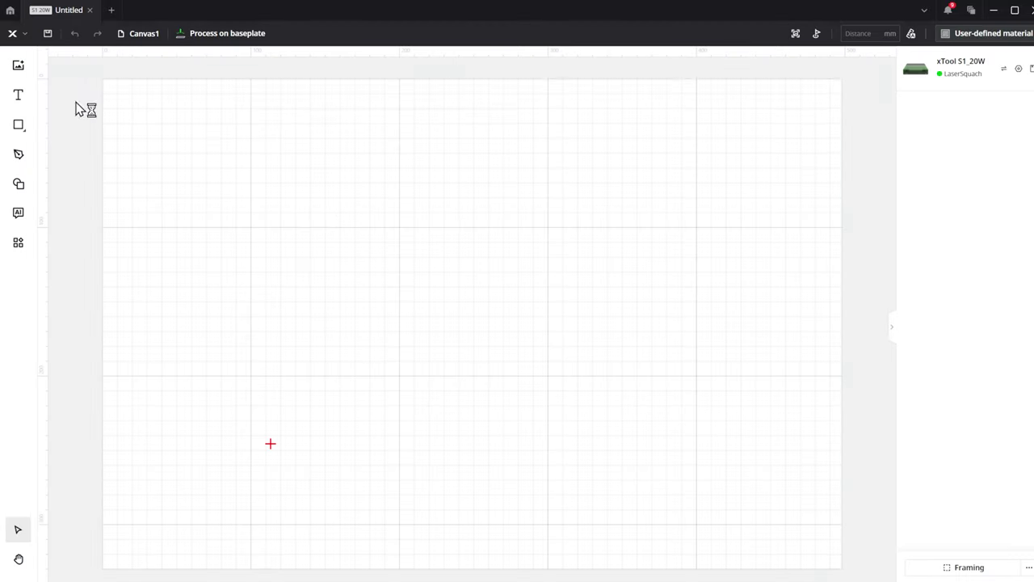
- Import Double Sided Squach Logo.png, scaled to fit the canvas at 203.84 × 330 mm
{"action": "left_click", "coordinate": [20, 73]}
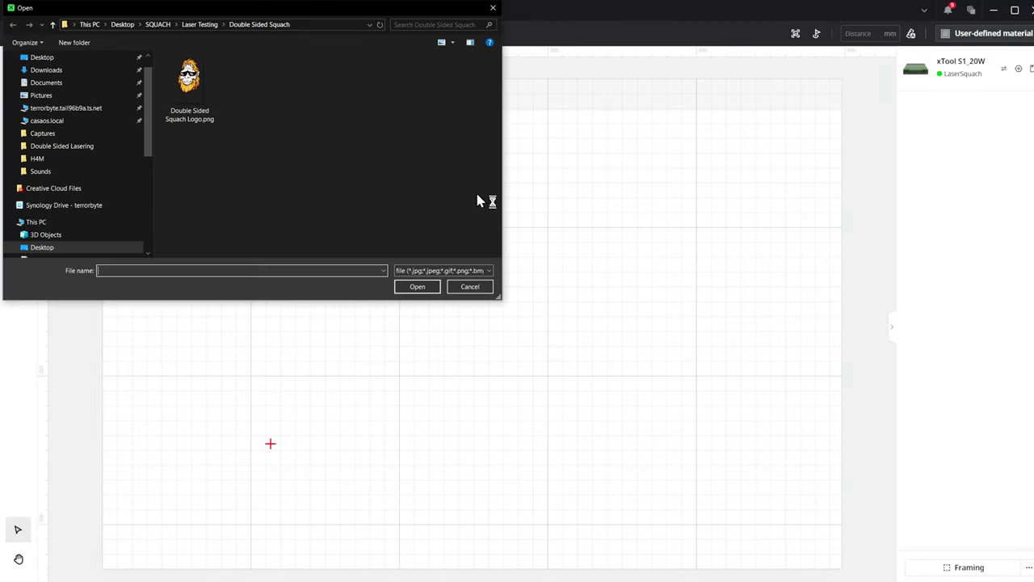
{"action": "double_click", "coordinate": [197, 99]}
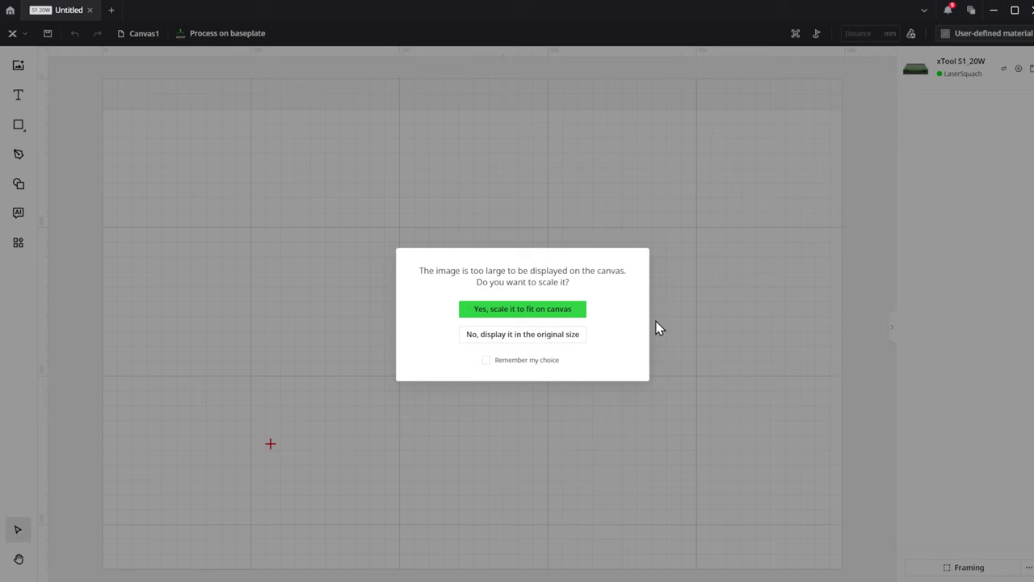
{"action": "left_click", "coordinate": [534, 315]}
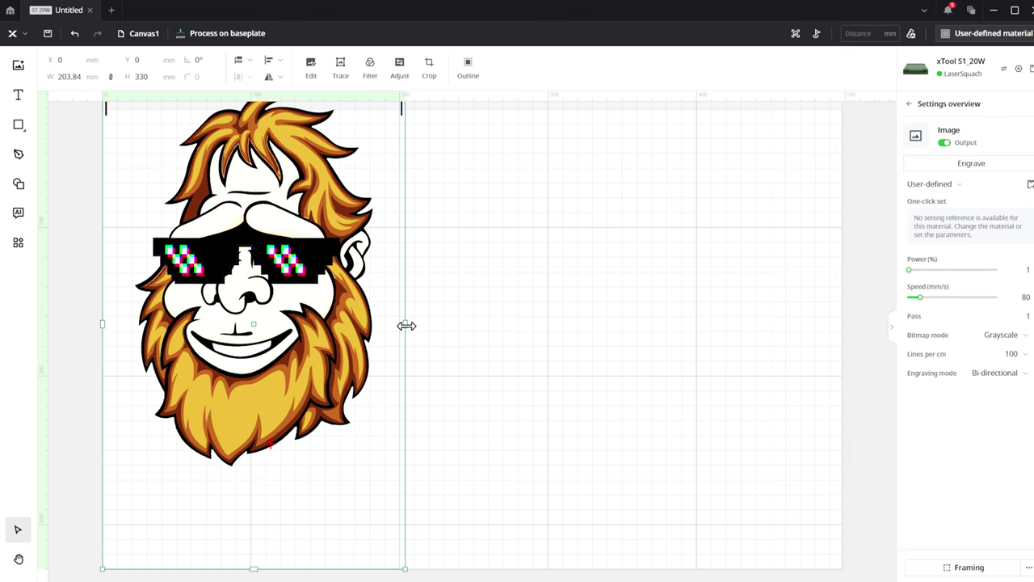
- Resize the Sasquatch image to 62.18 × 100.67 mm and place it near X 205.47, Y 101.3 mm
{"action": "left_click_drag", "start_coordinate": [405, 326], "coordinate": [457, 320]}
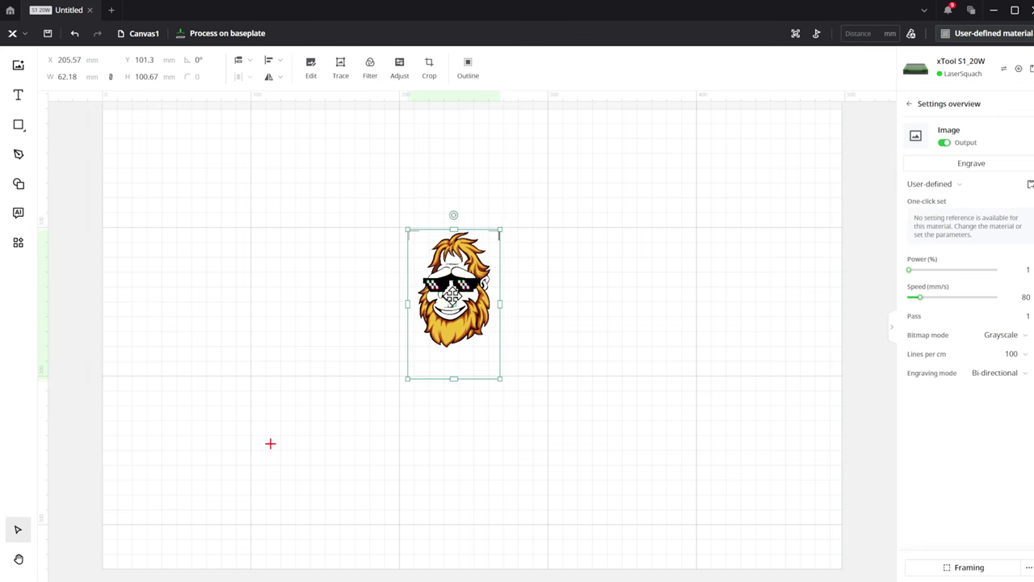
{"action": "scroll", "coordinate": [452, 296], "scroll_direction": "up", "scroll_amount": 5}
{"action": "scroll", "coordinate": [434, 236], "scroll_direction": "up", "scroll_amount": 3}
{"action": "scroll", "coordinate": [434, 236], "scroll_direction": "down", "scroll_amount": 2}
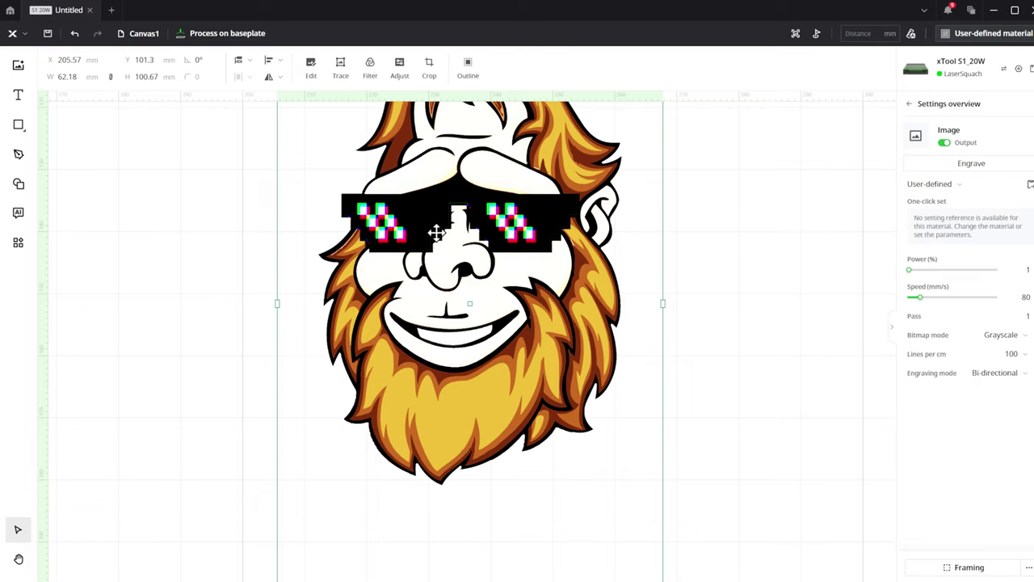
{"action": "scroll", "coordinate": [434, 232], "scroll_direction": "up", "scroll_amount": 3}
{"action": "scroll", "coordinate": [435, 231], "scroll_direction": "down", "scroll_amount": 3}
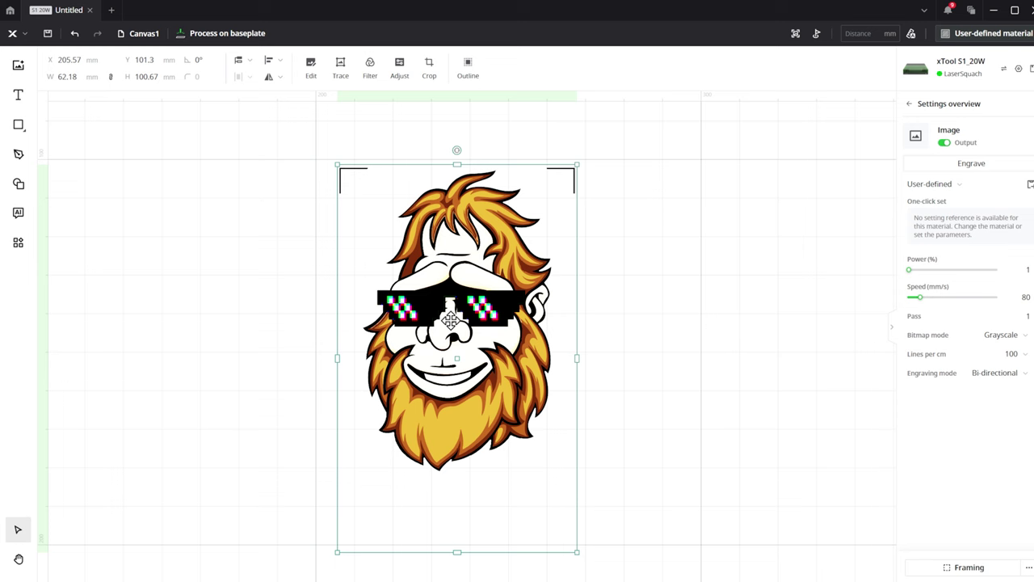
{"action": "mouse_move", "coordinate": [450, 320]}
{"action": "left_mouse_down"}
{"action": "mouse_move", "coordinate": [463, 332]}
{"action": "mouse_move", "coordinate": [461, 289]}
{"action": "mouse_move", "coordinate": [451, 305]}
{"action": "left_mouse_up"}
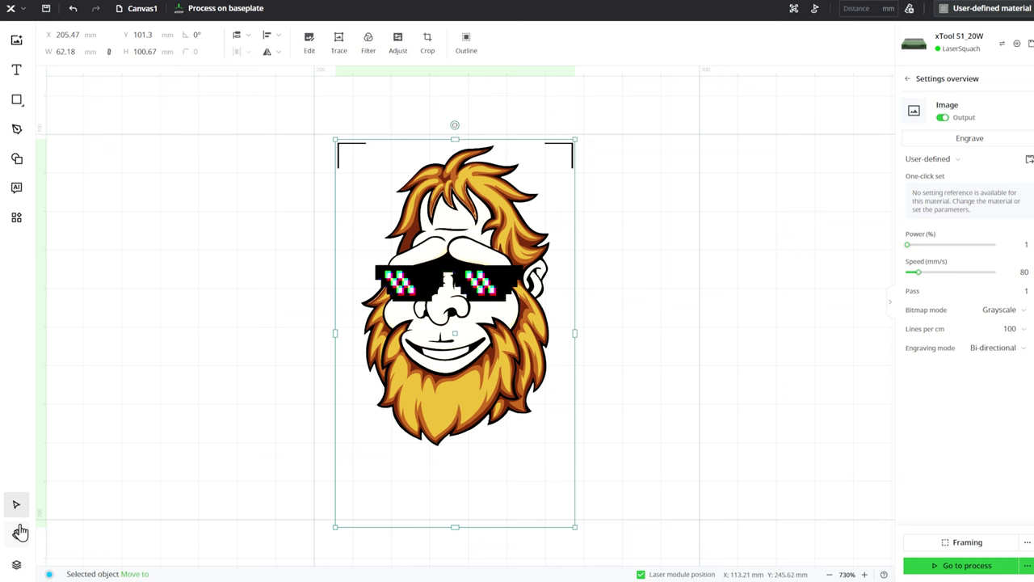
- Check the first Image's visibility in the Layers panel, then lock both Image objects with Ctrl+L
{"action": "left_click", "coordinate": [16, 564]}
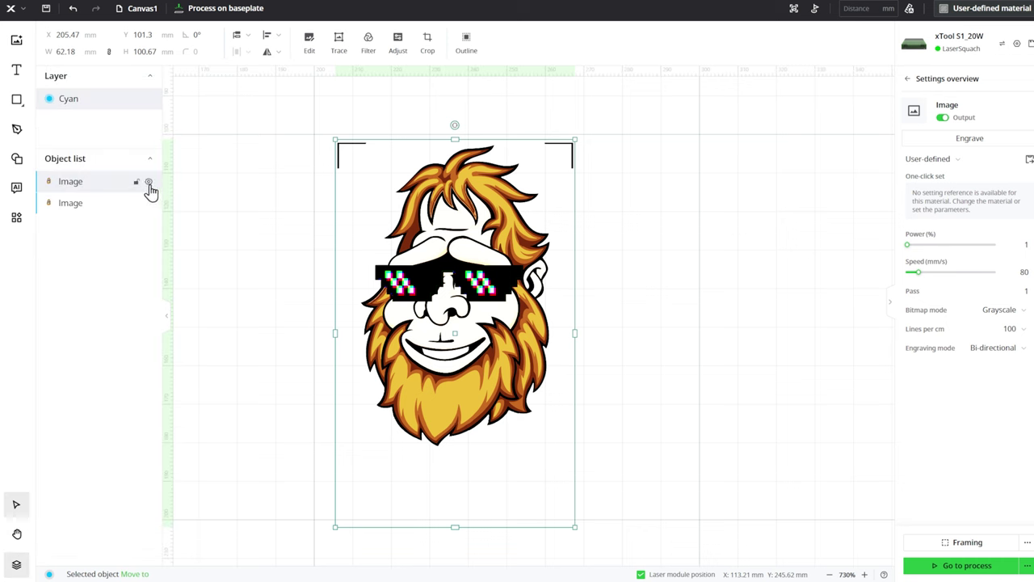
{"action": "left_click", "coordinate": [148, 182]}
{"action": "left_click", "coordinate": [149, 183]}
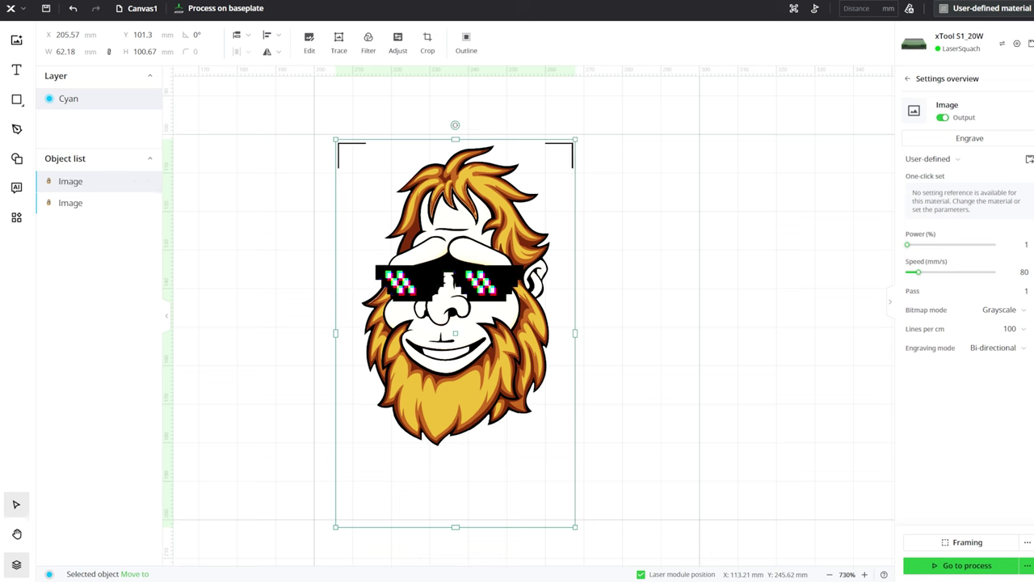
{"action": "key", "text": "ctrl+l"}
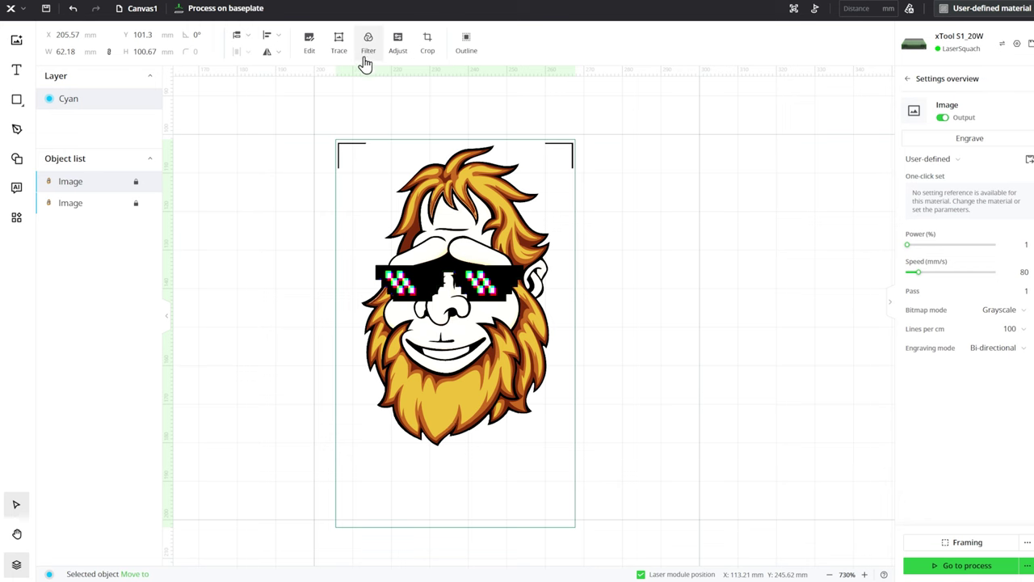
- Erase both corner brackets from the top Sasquatch image and save the edit
{"action": "left_click", "coordinate": [315, 52]}
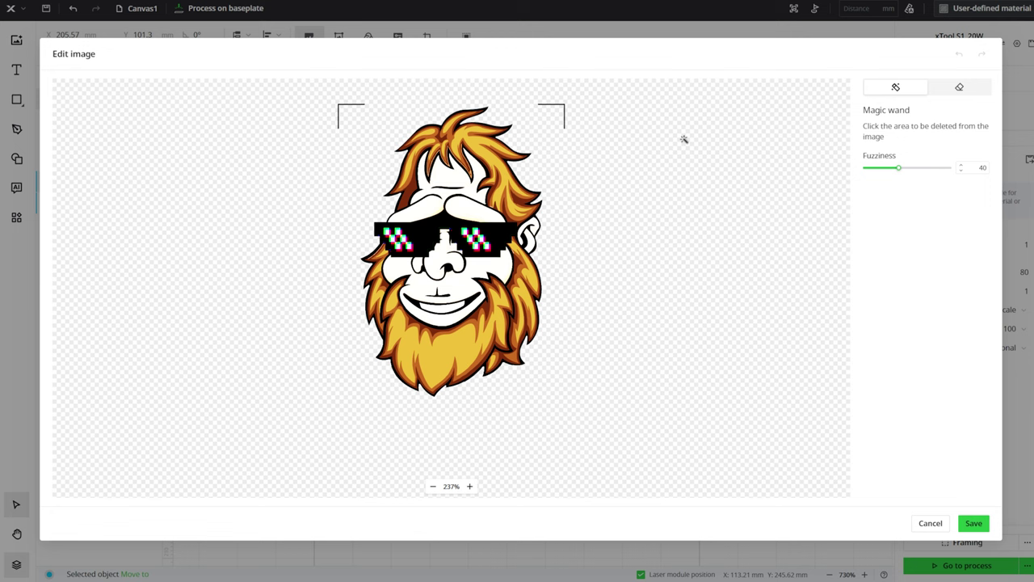
{"action": "left_click", "coordinate": [962, 89]}
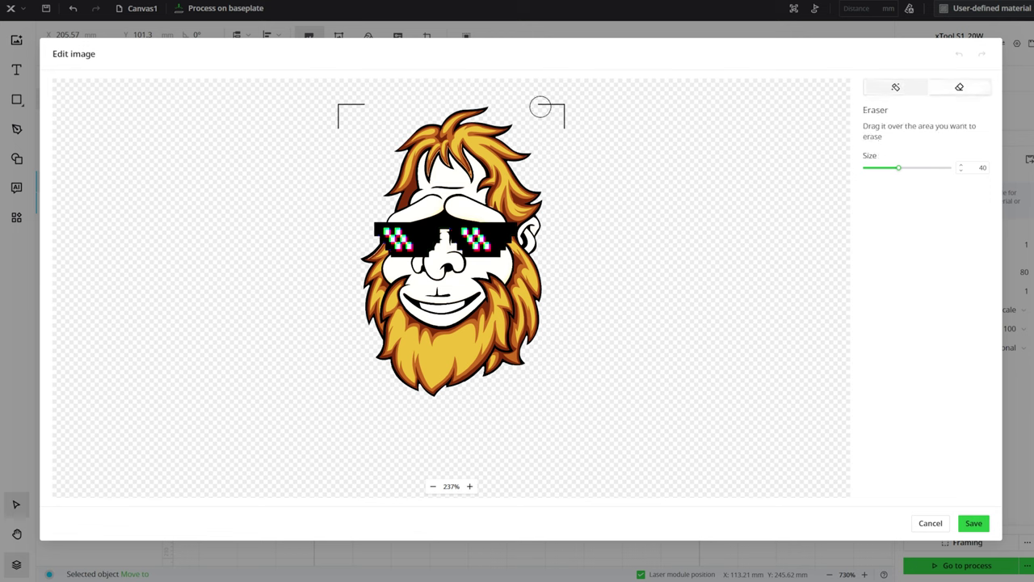
{"action": "left_click_drag", "start_coordinate": [358, 99], "coordinate": [343, 123]}
{"action": "left_click", "coordinate": [977, 525]}
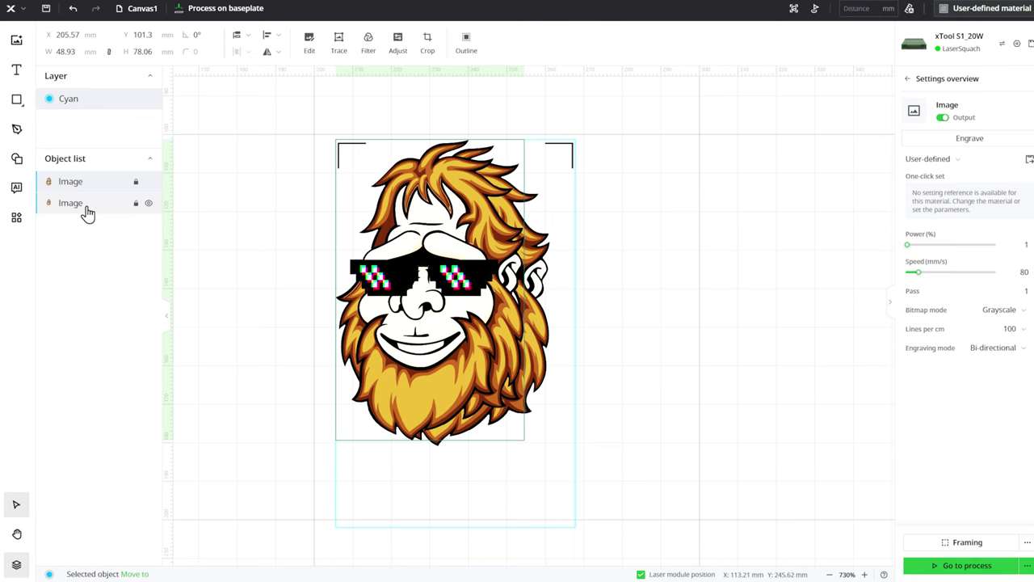
- Select the second image and wipe out the whole head with an eraser enlarged to about 89
{"action": "left_click", "coordinate": [87, 208]}
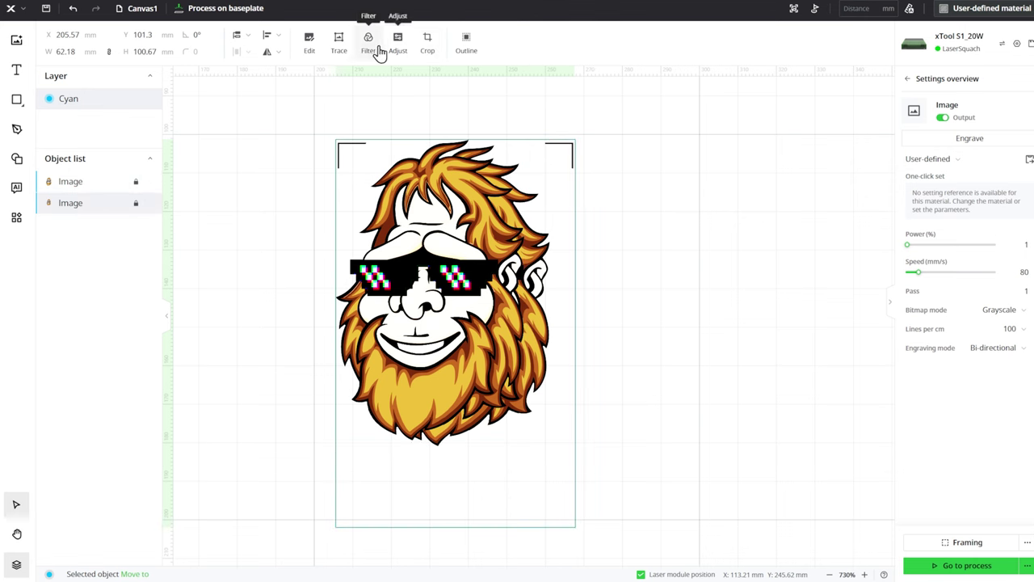
{"action": "left_click", "coordinate": [315, 50]}
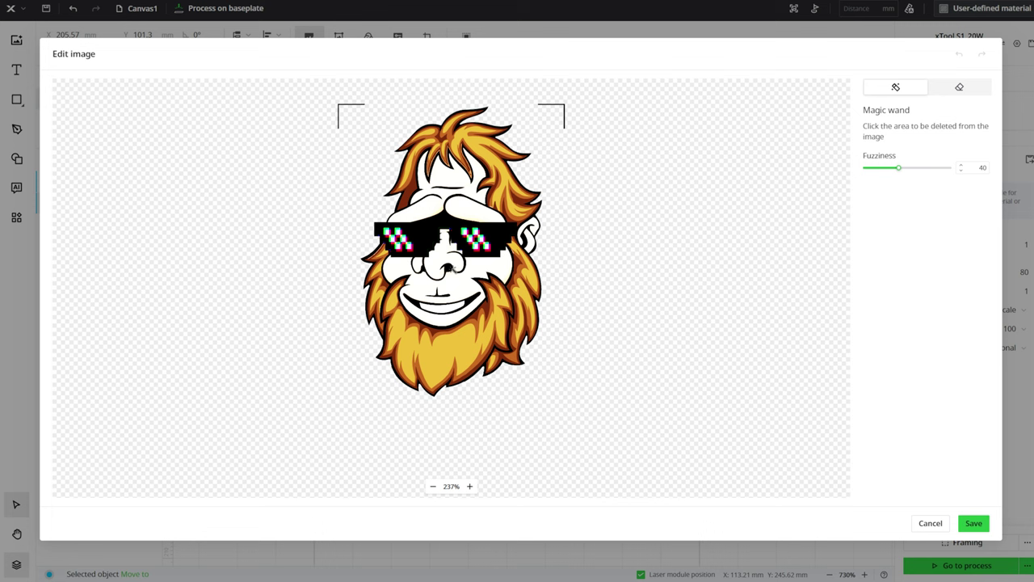
{"action": "left_click", "coordinate": [958, 89]}
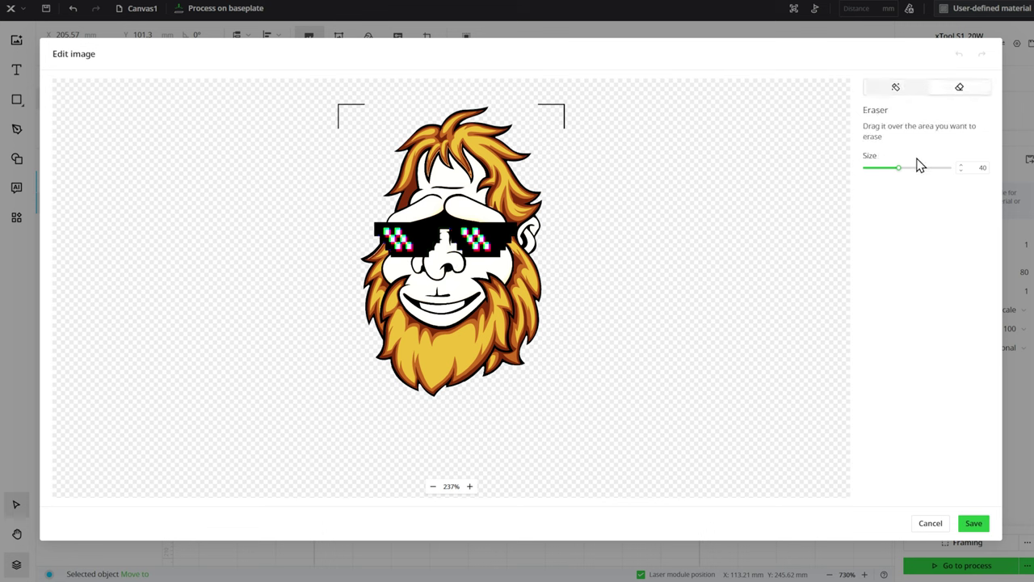
{"action": "left_click", "coordinate": [926, 168]}
{"action": "left_click", "coordinate": [941, 168]}
{"action": "mouse_move", "coordinate": [526, 153]}
{"action": "left_mouse_down"}
{"action": "mouse_move", "coordinate": [472, 117]}
{"action": "mouse_move", "coordinate": [418, 145]}
{"action": "mouse_move", "coordinate": [494, 133]}
{"action": "mouse_move", "coordinate": [520, 171]}
{"action": "mouse_move", "coordinate": [488, 157]}
{"action": "mouse_move", "coordinate": [392, 180]}
{"action": "mouse_move", "coordinate": [527, 187]}
{"action": "mouse_move", "coordinate": [522, 199]}
{"action": "mouse_move", "coordinate": [358, 228]}
{"action": "mouse_move", "coordinate": [496, 210]}
{"action": "mouse_move", "coordinate": [543, 223]}
{"action": "mouse_move", "coordinate": [361, 254]}
{"action": "mouse_move", "coordinate": [471, 268]}
{"action": "mouse_move", "coordinate": [561, 265]}
{"action": "mouse_move", "coordinate": [483, 296]}
{"action": "mouse_move", "coordinate": [383, 288]}
{"action": "mouse_move", "coordinate": [383, 305]}
{"action": "mouse_move", "coordinate": [542, 316]}
{"action": "mouse_move", "coordinate": [514, 341]}
{"action": "mouse_move", "coordinate": [377, 338]}
{"action": "mouse_move", "coordinate": [382, 352]}
{"action": "mouse_move", "coordinate": [493, 368]}
{"action": "mouse_move", "coordinate": [443, 391]}
{"action": "mouse_move", "coordinate": [382, 379]}
{"action": "left_mouse_up"}
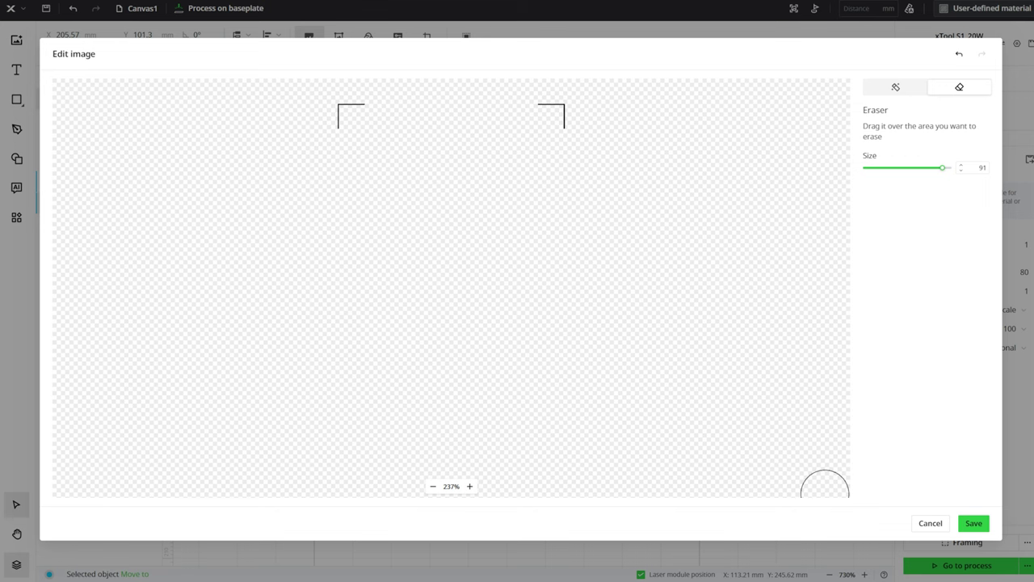
- Save the brackets-only image, then unlock the head image and shift it to X 210.17, Y 102.51 mm
{"action": "left_click", "coordinate": [973, 523]}
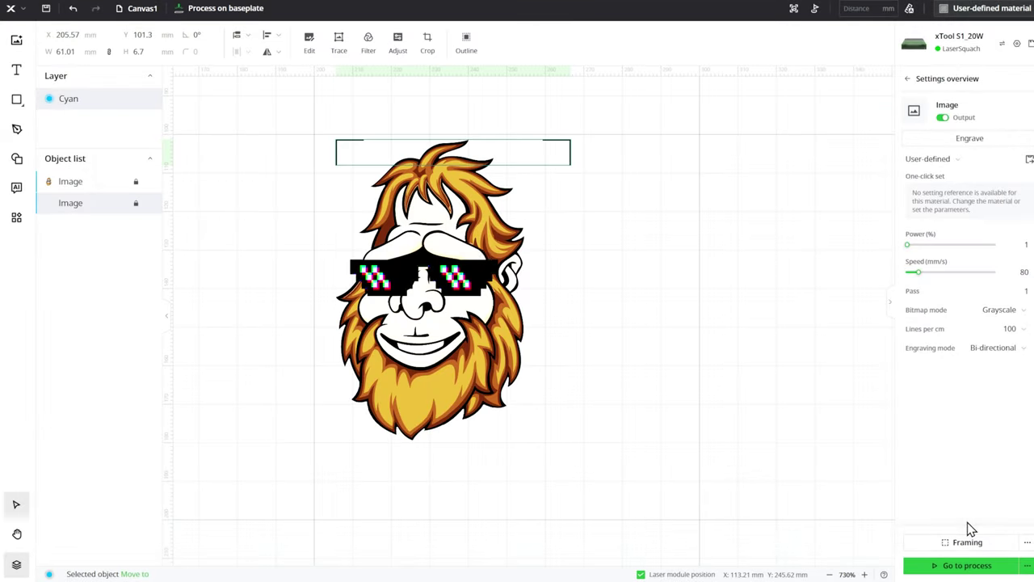
{"action": "left_click", "coordinate": [85, 184]}
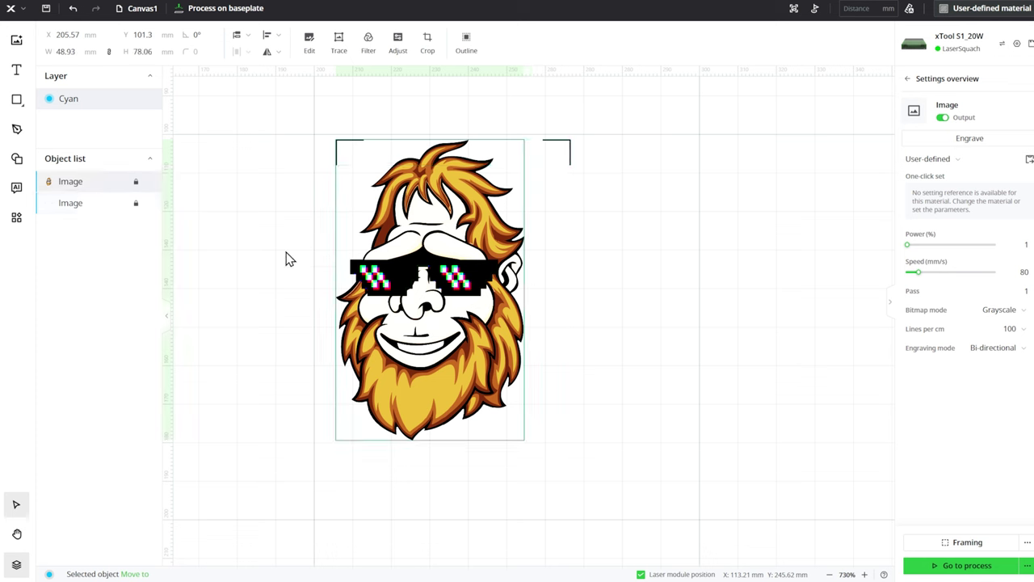
{"action": "left_click", "coordinate": [135, 181]}
{"action": "left_click_drag", "start_coordinate": [430, 280], "coordinate": [448, 283]}
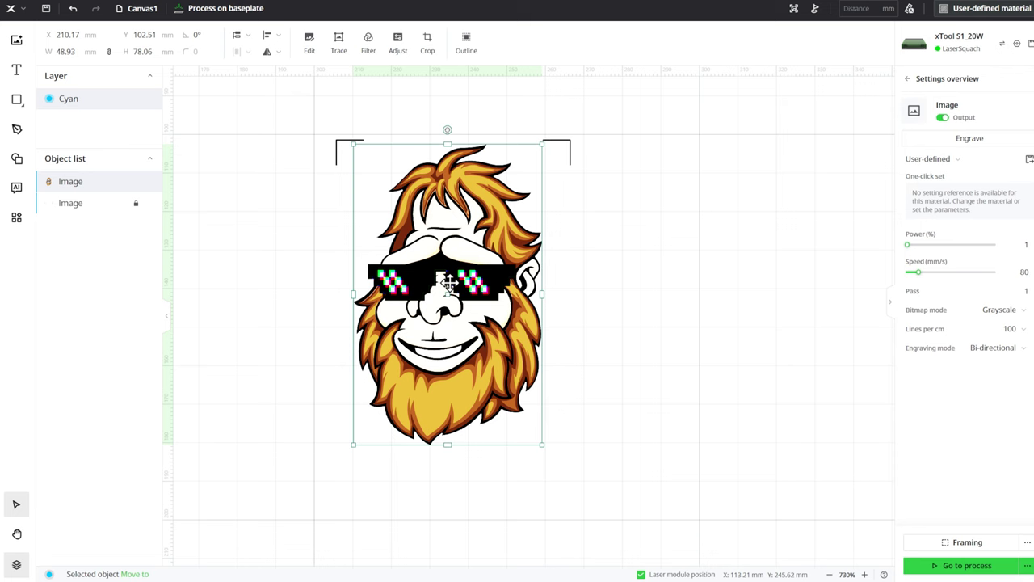
{"action": "left_click", "coordinate": [79, 202]}
{"action": "left_click", "coordinate": [72, 164]}
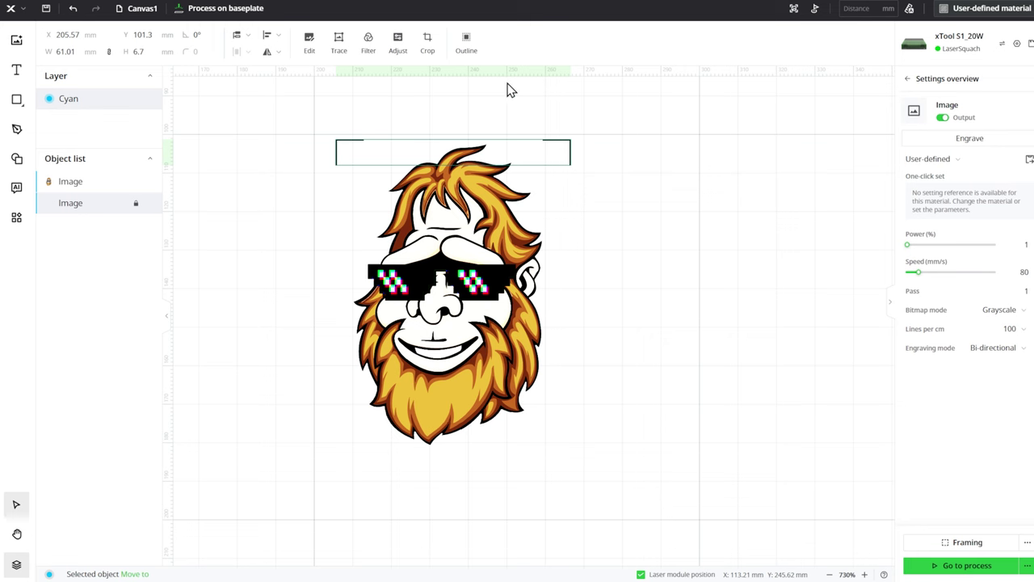
- Trace the corner marks into vector lines, save them, and set them to Cut
{"action": "left_click", "coordinate": [337, 50]}
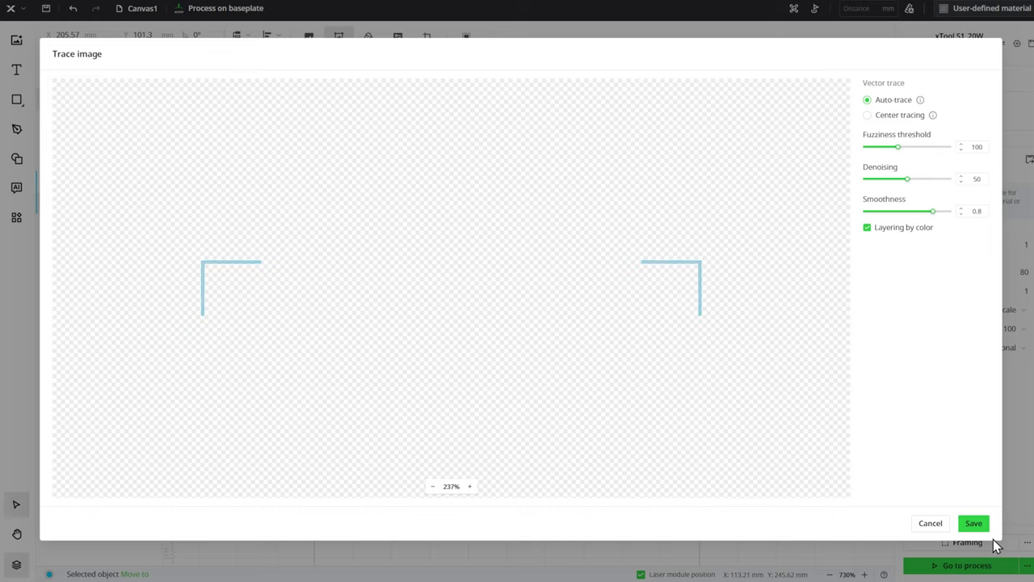
{"action": "left_click", "coordinate": [976, 525]}
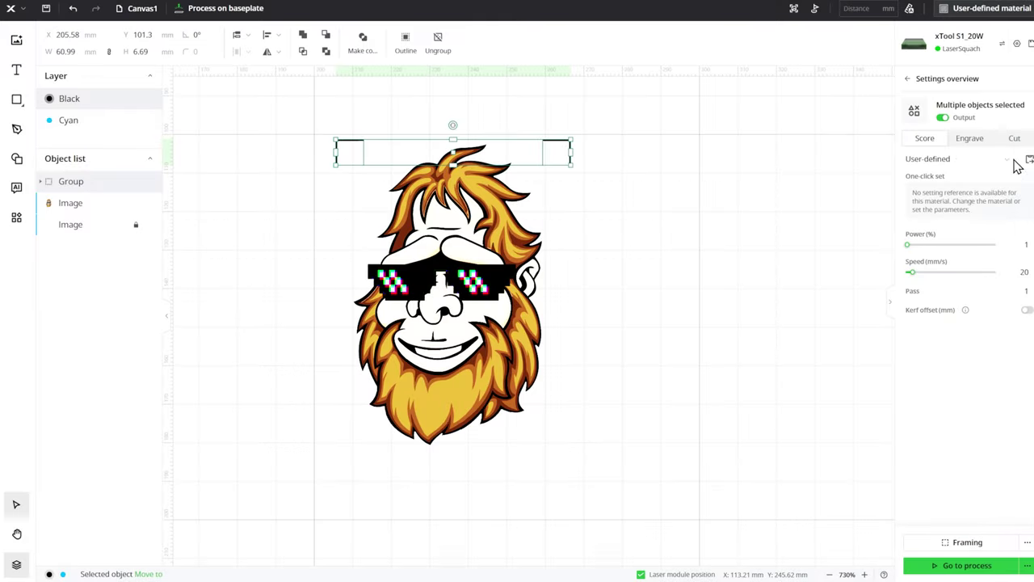
{"action": "left_click", "coordinate": [1014, 140]}
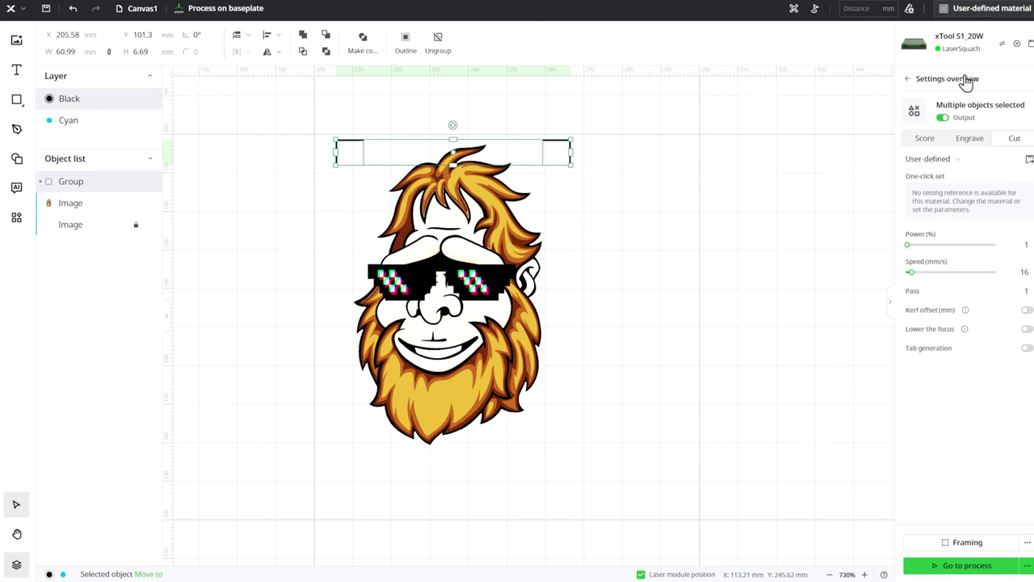
- Select 3mm Basswood Plywood as the project material
{"action": "left_click", "coordinate": [980, 16]}
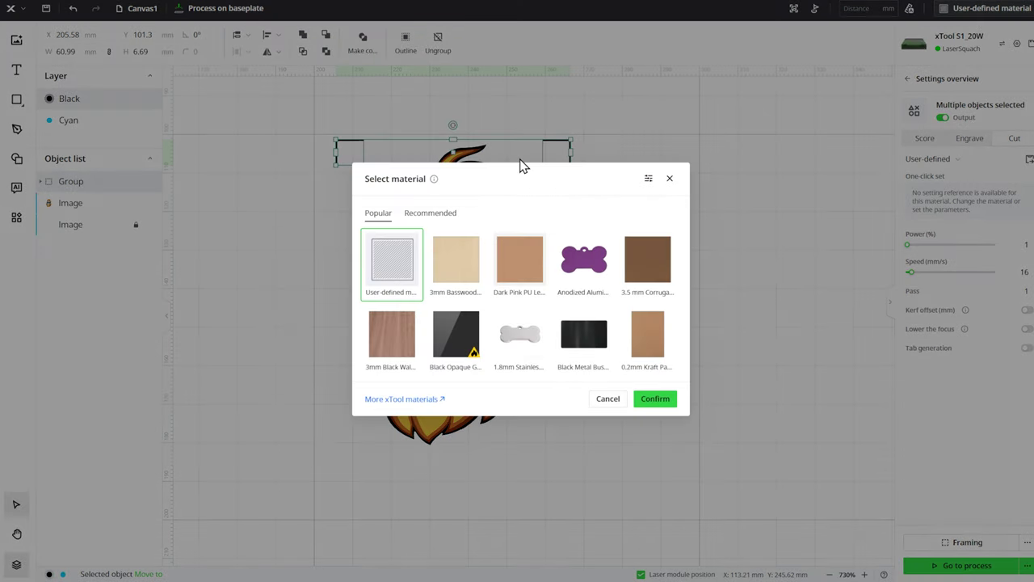
{"action": "left_click", "coordinate": [458, 275]}
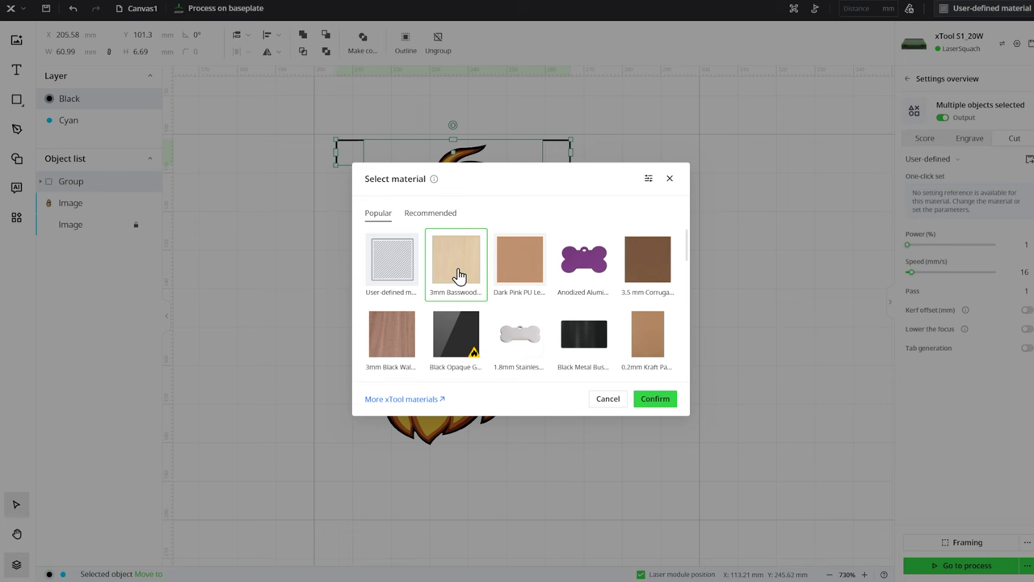
{"action": "left_click", "coordinate": [653, 399]}
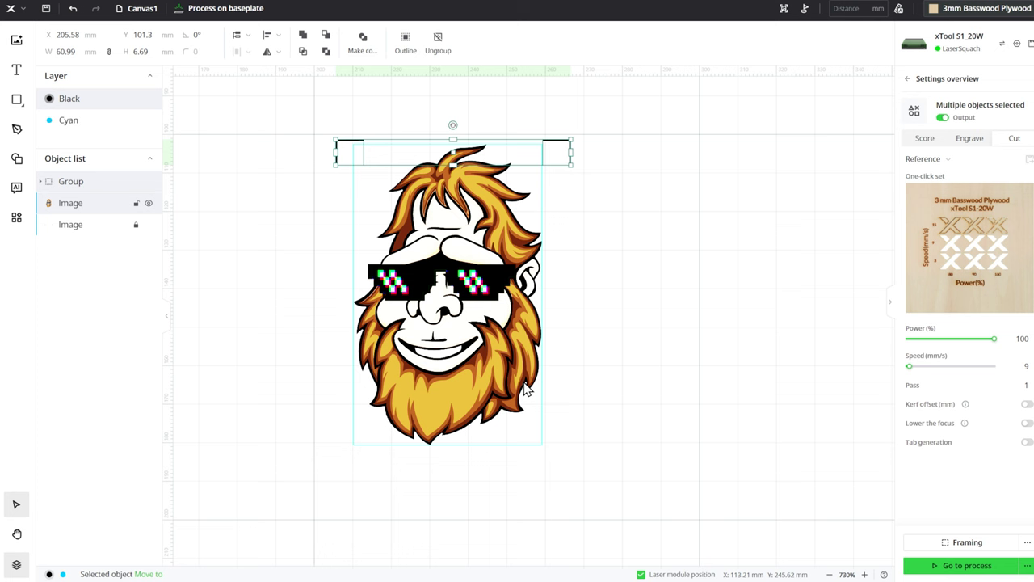
- Add a 2 mm outline around the Sasquatch image, nudge it down, then delete the misplaced outline
{"action": "left_click", "coordinate": [77, 203]}
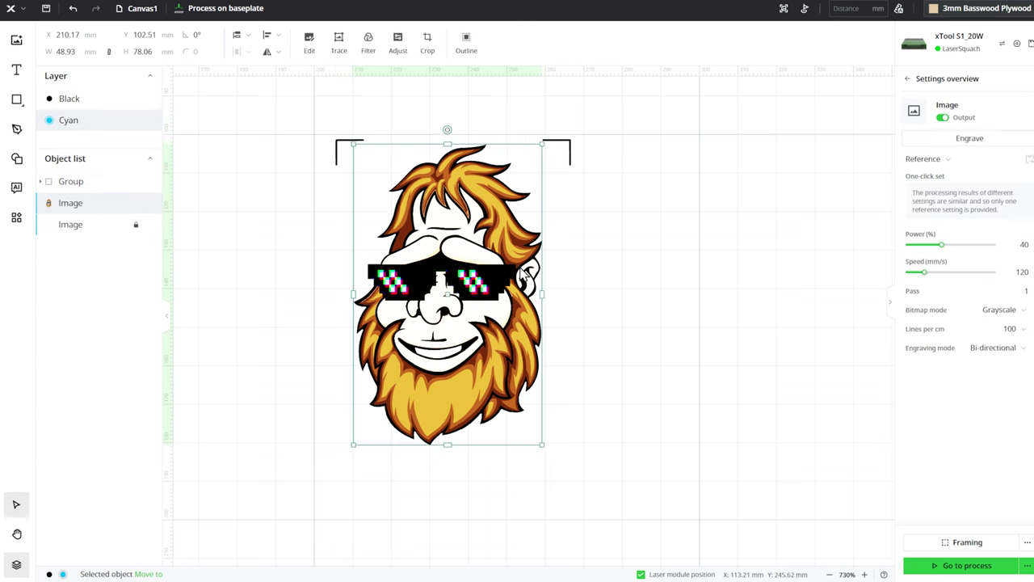
{"action": "left_click", "coordinate": [466, 50]}
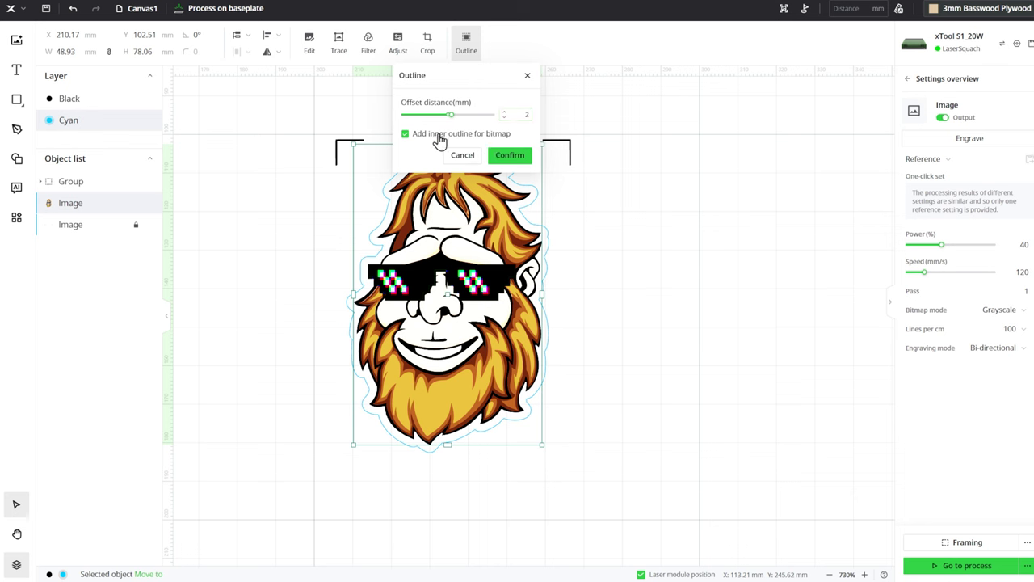
{"action": "left_click", "coordinate": [510, 156]}
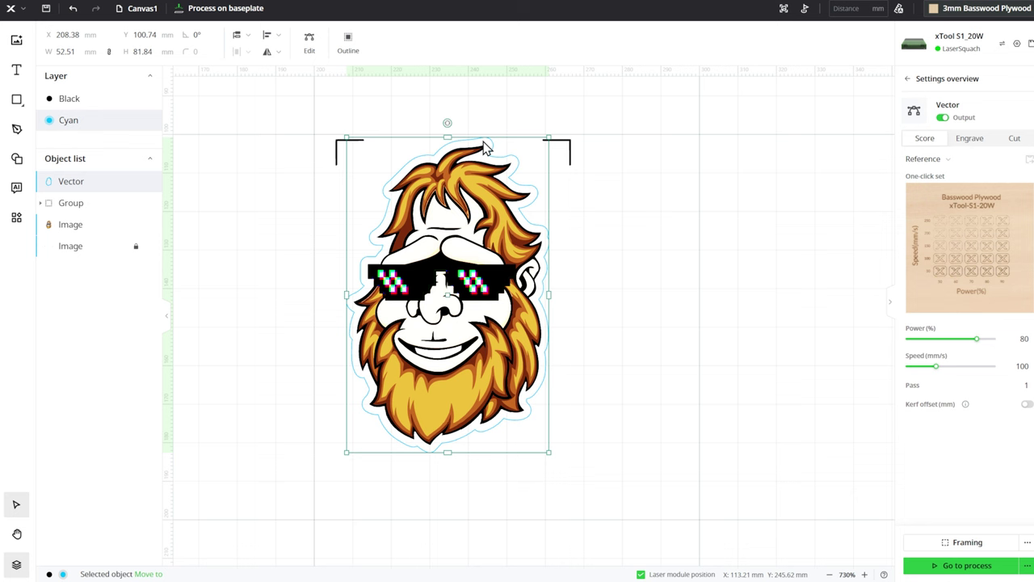
{"action": "key", "text": "Down"}
{"action": "key", "text": "Down"}
{"action": "key", "text": "Down"}
{"action": "key", "text": "Down"}
{"action": "key", "text": "Down"}
{"action": "key", "text": "Down"}
{"action": "key", "text": "Down"}
{"action": "key", "text": "Down"}
{"action": "key", "text": "Down"}
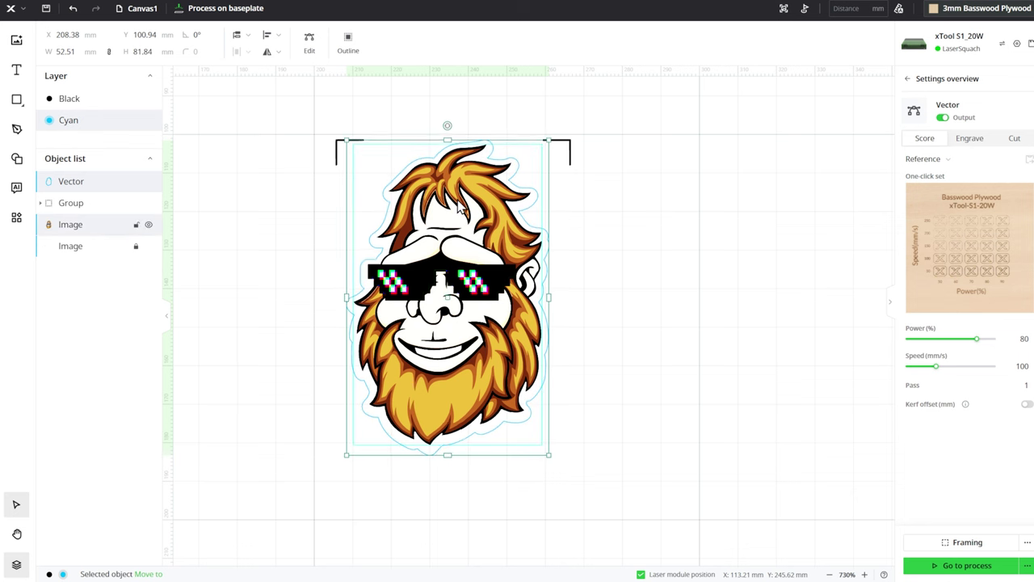
{"action": "key", "text": "Down"}
{"action": "key", "text": "Down"}
{"action": "key", "text": "Down"}
{"action": "key", "text": "Down"}
{"action": "key", "text": "Down"}
{"action": "key", "text": "Down"}
{"action": "key", "text": "Down"}
{"action": "key", "text": "Down"}
{"action": "key", "text": "Down"}
{"action": "key", "text": "Down"}
{"action": "key", "text": "Down"}
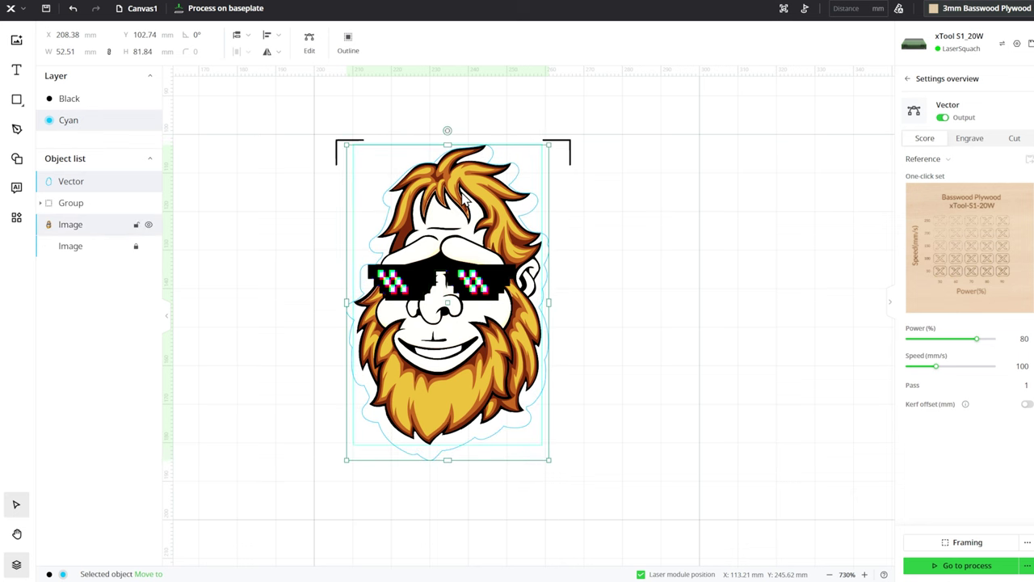
{"action": "key", "text": "Delete"}
- Nudge the image down, add a fresh 2 mm outline, and set it to Cut
{"action": "left_click", "coordinate": [448, 169]}
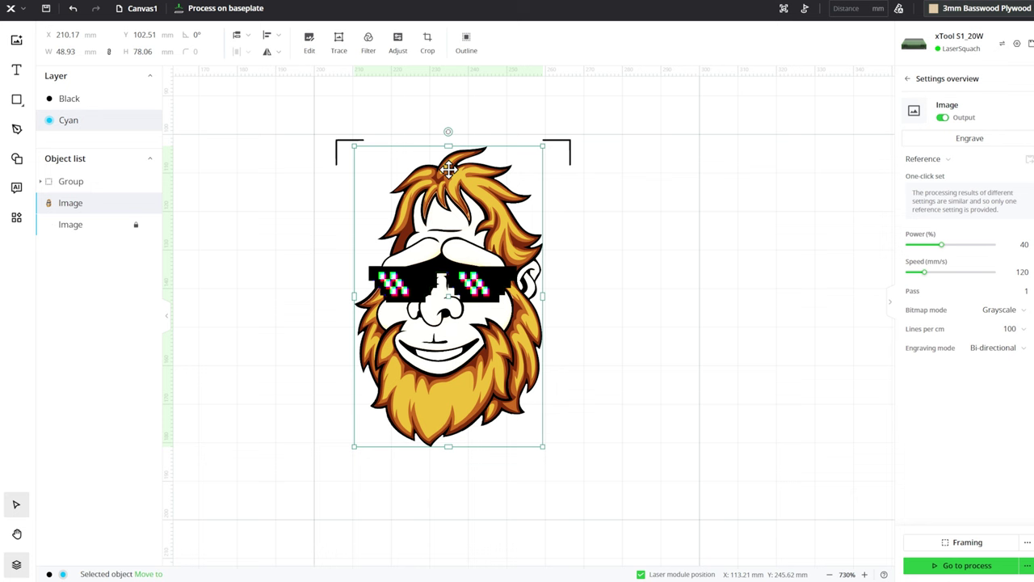
{"action": "left_click_drag", "start_coordinate": [448, 170], "coordinate": [449, 175]}
{"action": "left_click", "coordinate": [464, 53]}
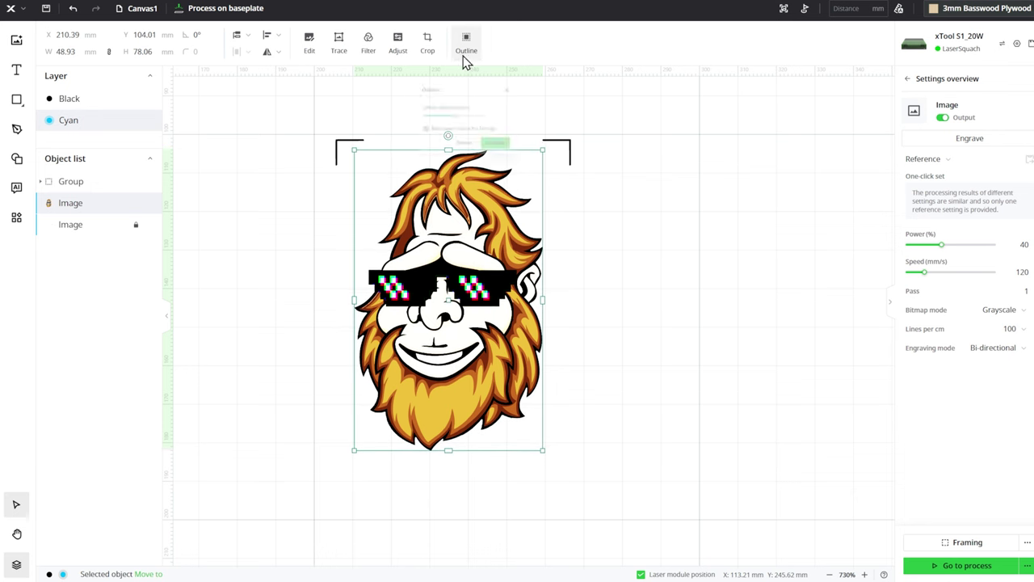
{"action": "left_click", "coordinate": [509, 154]}
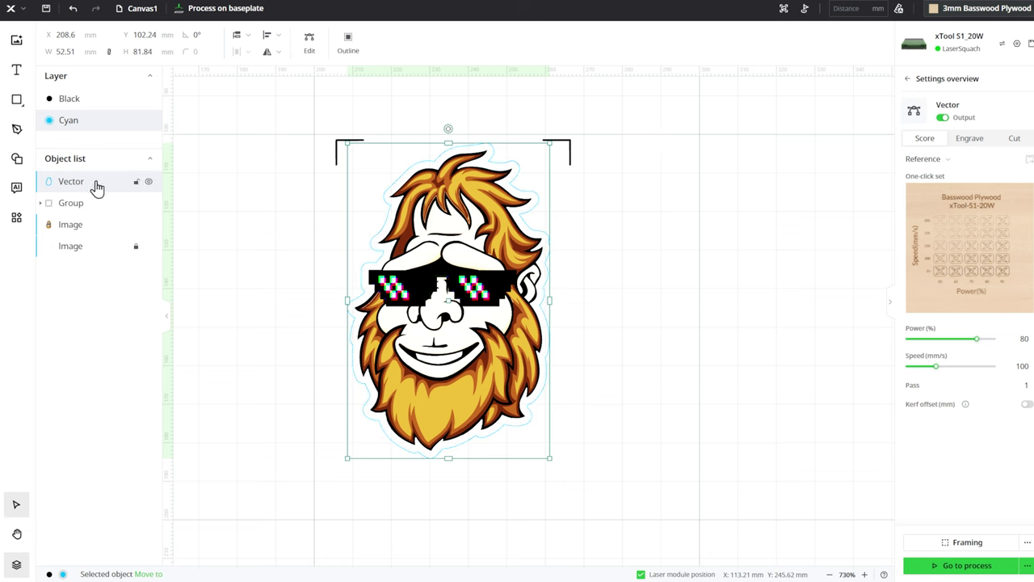
{"action": "left_click", "coordinate": [1018, 140]}
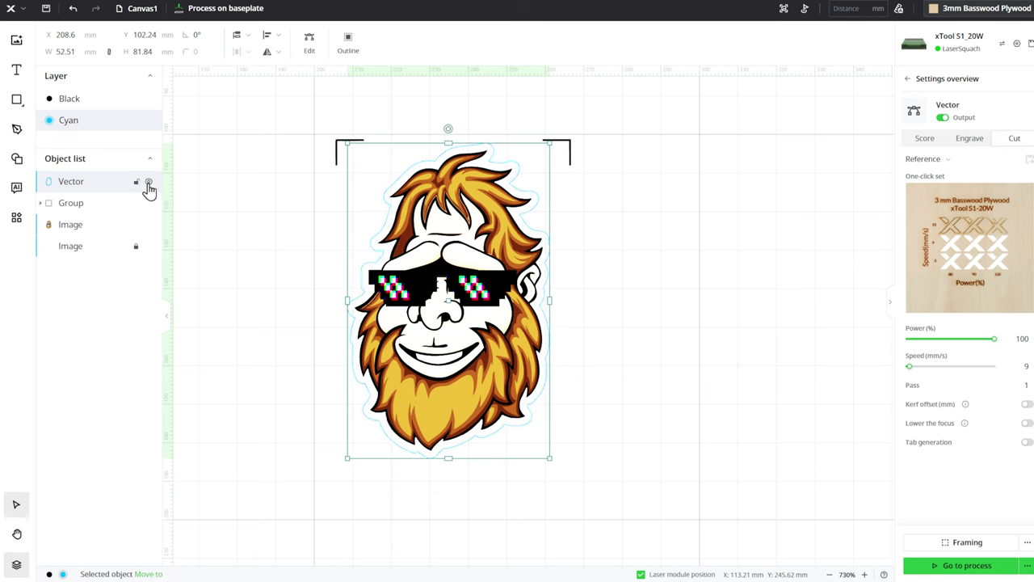
- Hide the outline Vector using its eye icon in the Object list
{"action": "left_click", "coordinate": [148, 182]}
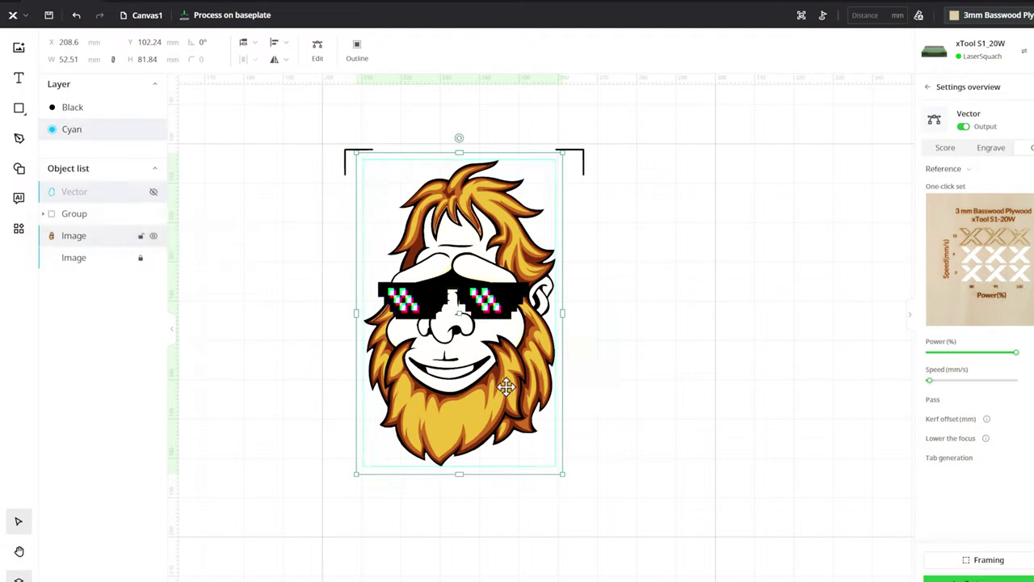
{"action": "scroll", "coordinate": [591, 361], "scroll_direction": "down", "scroll_amount": 3}
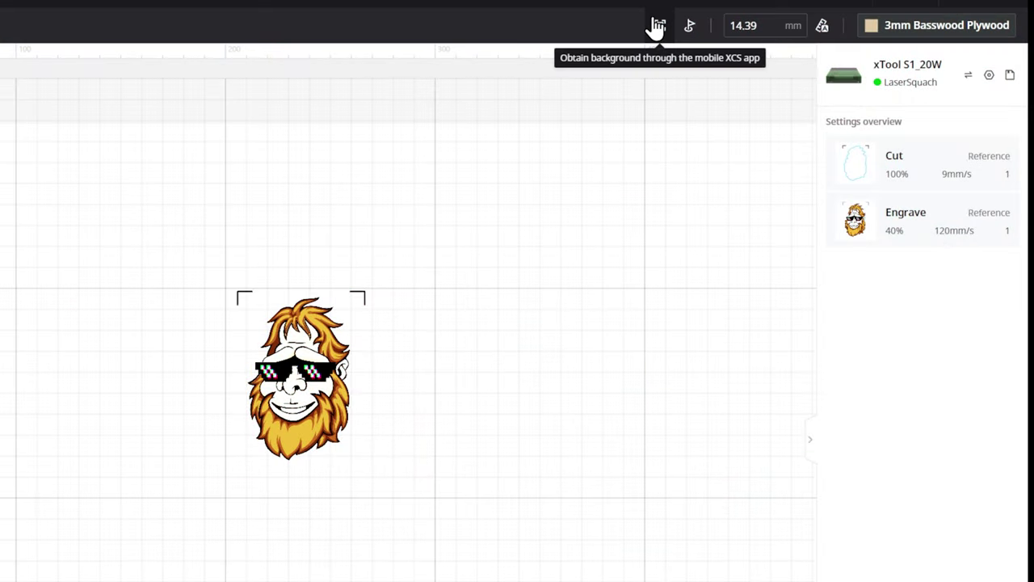
- Use Rectangle mode to mark two points on the device, then end marking
{"action": "left_click", "coordinate": [692, 29]}
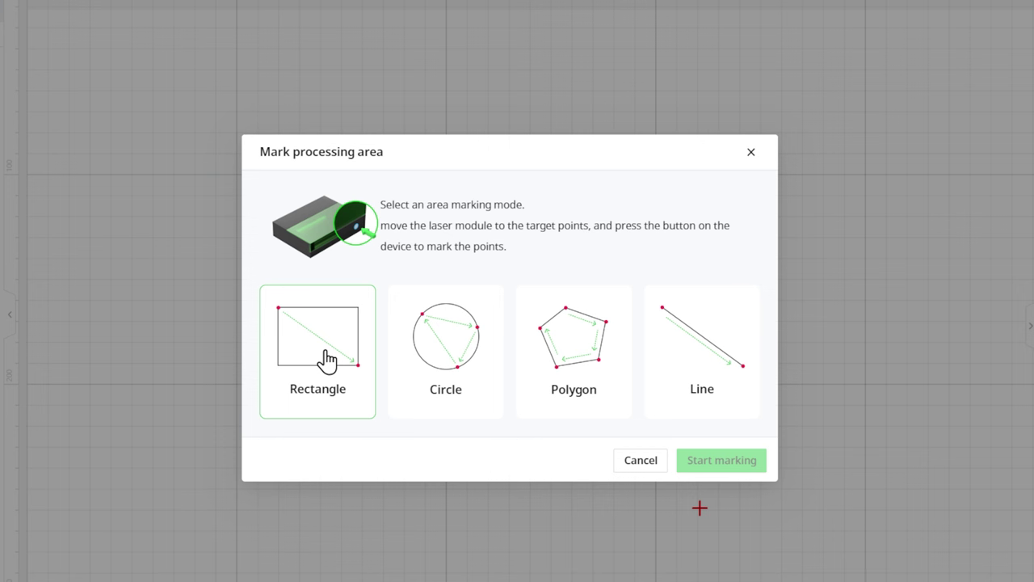
{"action": "left_click", "coordinate": [327, 352]}
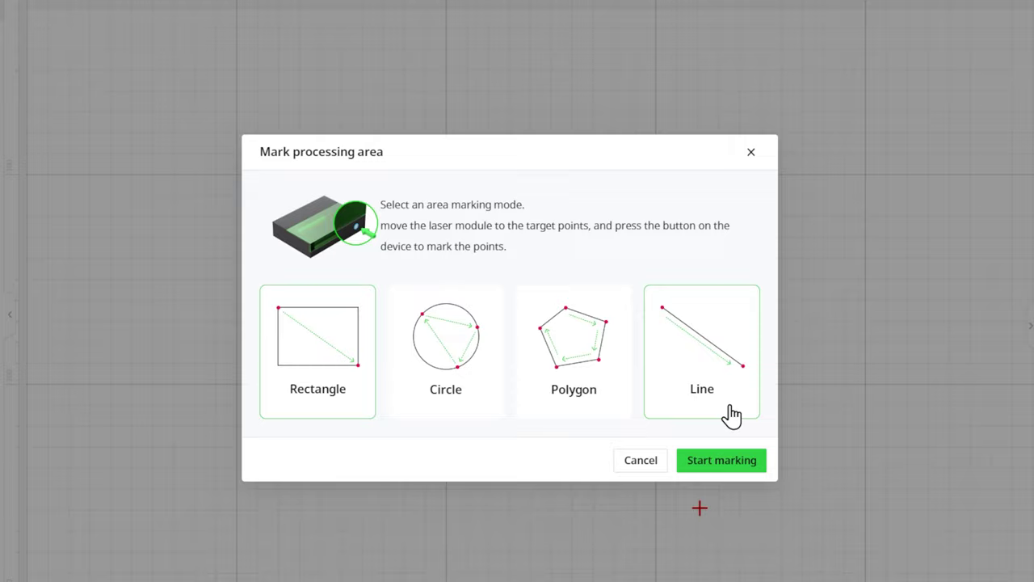
{"action": "left_click", "coordinate": [719, 463]}
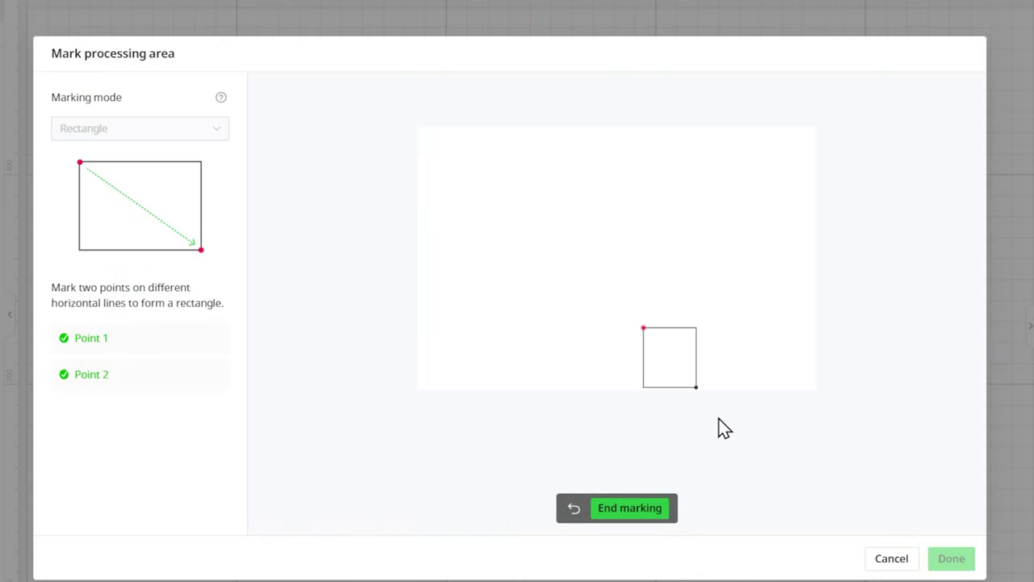
{"action": "left_click", "coordinate": [636, 517]}
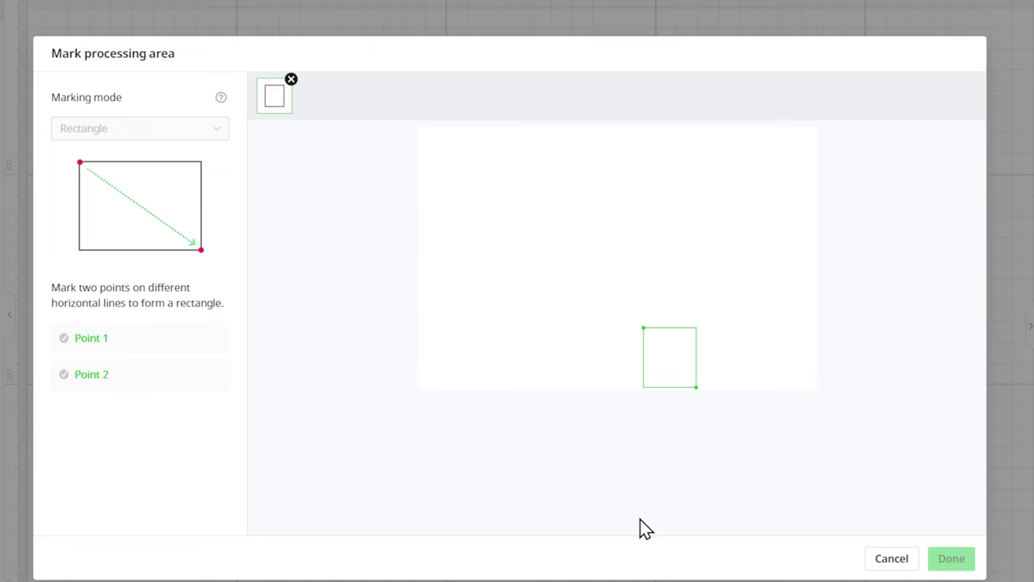
- Accept the marked area, then move and shrink the Sasquatch image to fit inside the rectangle
{"action": "left_click", "coordinate": [947, 559]}
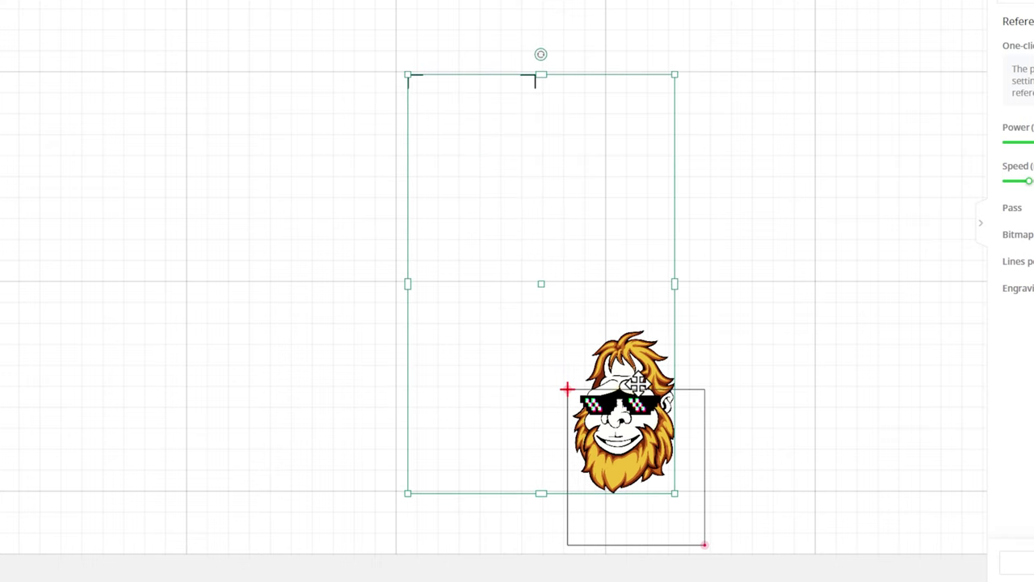
{"action": "left_click_drag", "start_coordinate": [443, 212], "coordinate": [654, 424]}
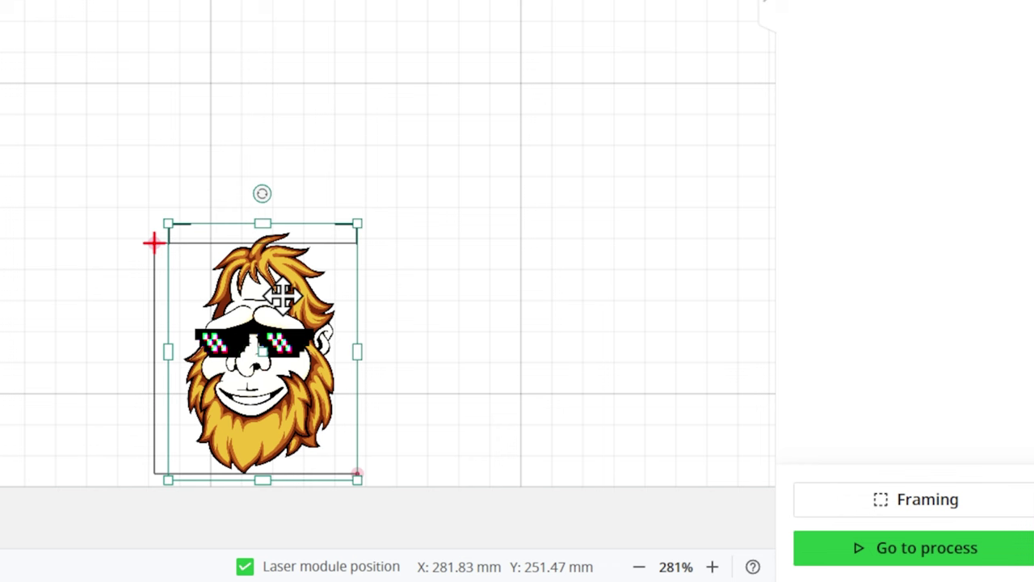
{"action": "left_click_drag", "start_coordinate": [280, 295], "coordinate": [272, 286]}
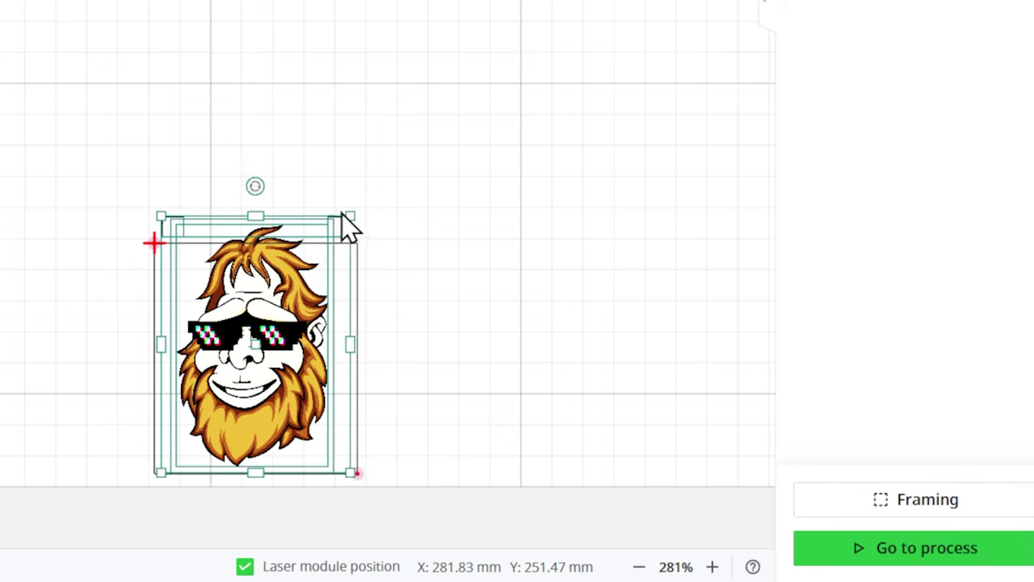
{"action": "left_click_drag", "start_coordinate": [353, 215], "coordinate": [311, 250]}
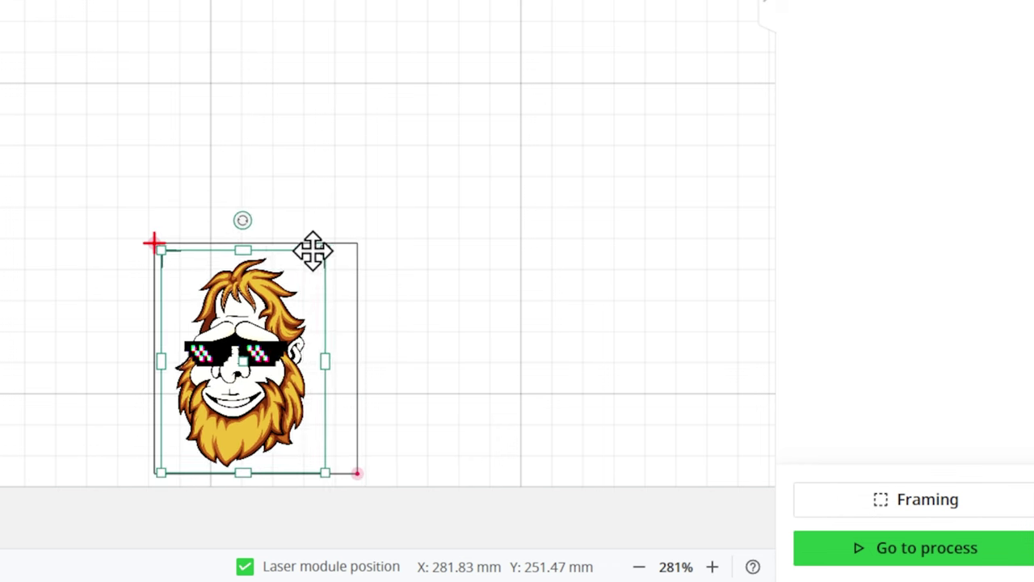
{"action": "left_click", "coordinate": [269, 34]}
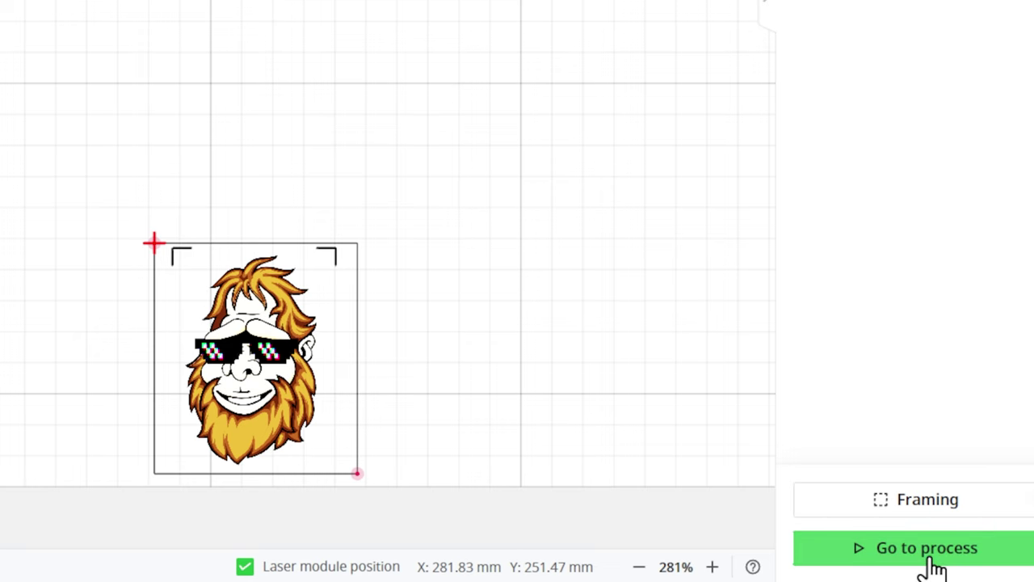
- Zoom in on the canvas around the Sasquatch design
{"action": "scroll", "coordinate": [391, 277], "scroll_direction": "up", "scroll_amount": 5}
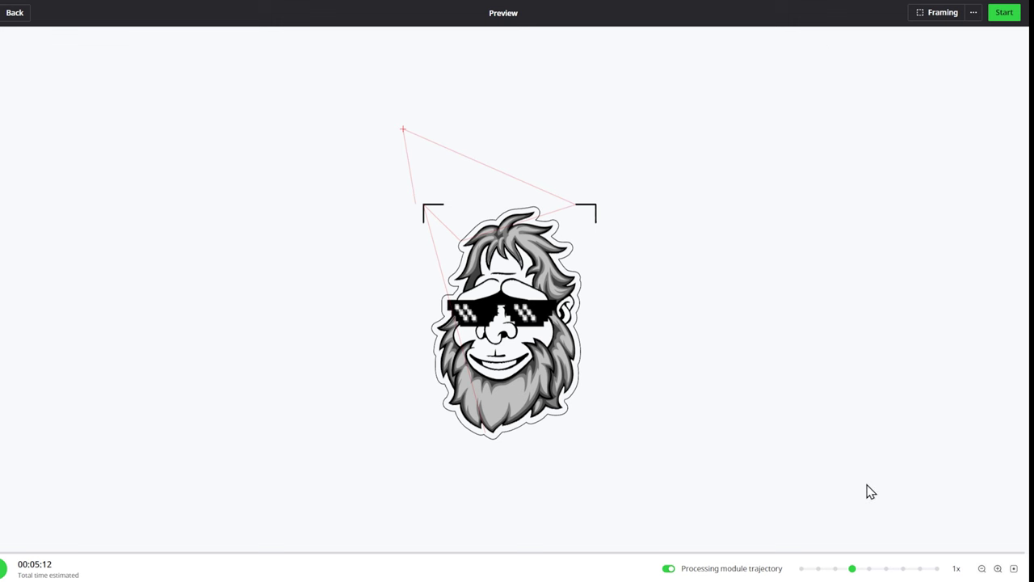
- Return to the design and delete the cyan cut outline Vector, leaving engraving only
{"action": "left_click", "coordinate": [13, 23]}
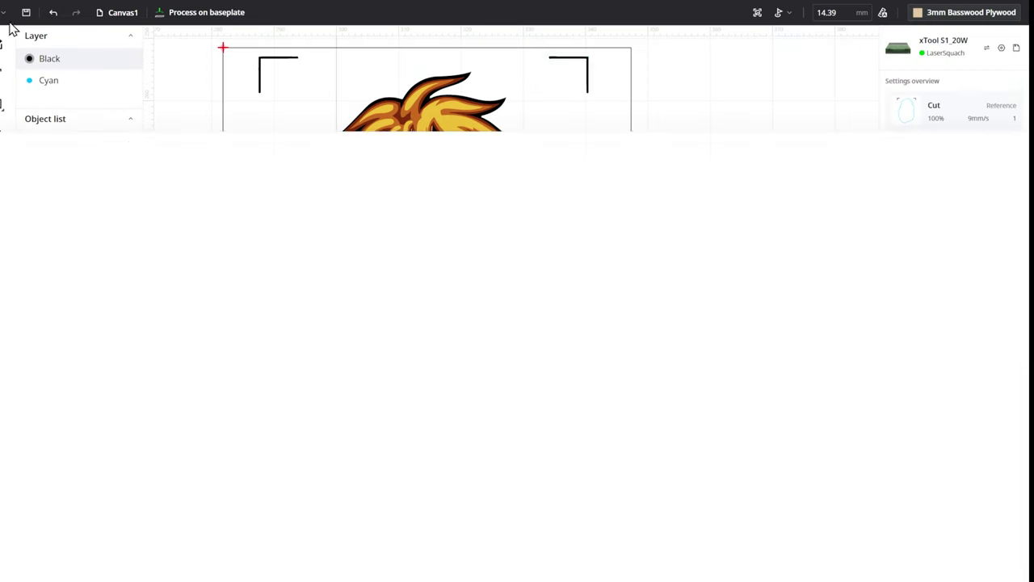
{"action": "left_click", "coordinate": [65, 252]}
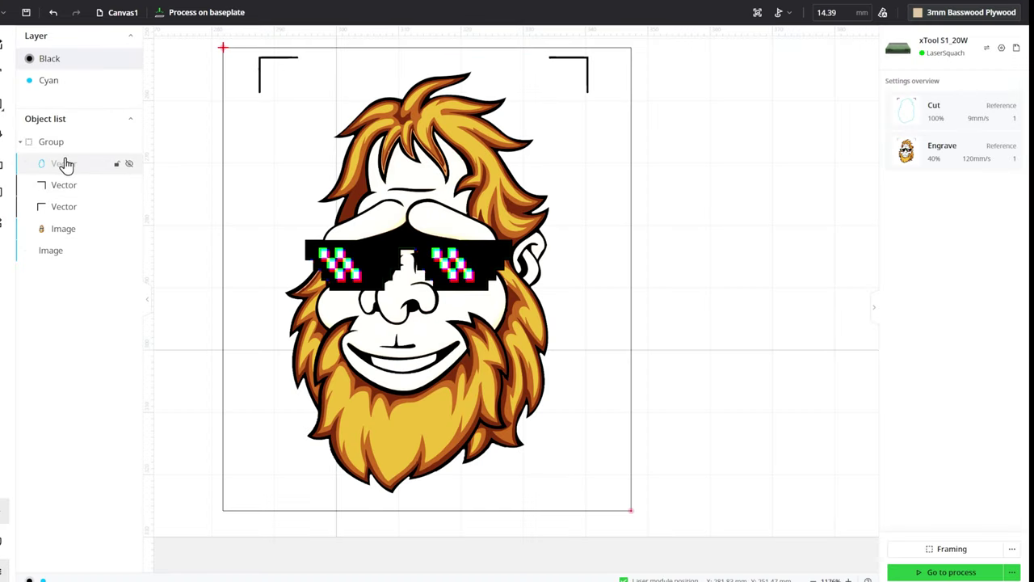
{"action": "left_click", "coordinate": [65, 163]}
{"action": "key", "text": "Delete"}
{"action": "key", "text": "ctrl+a"}
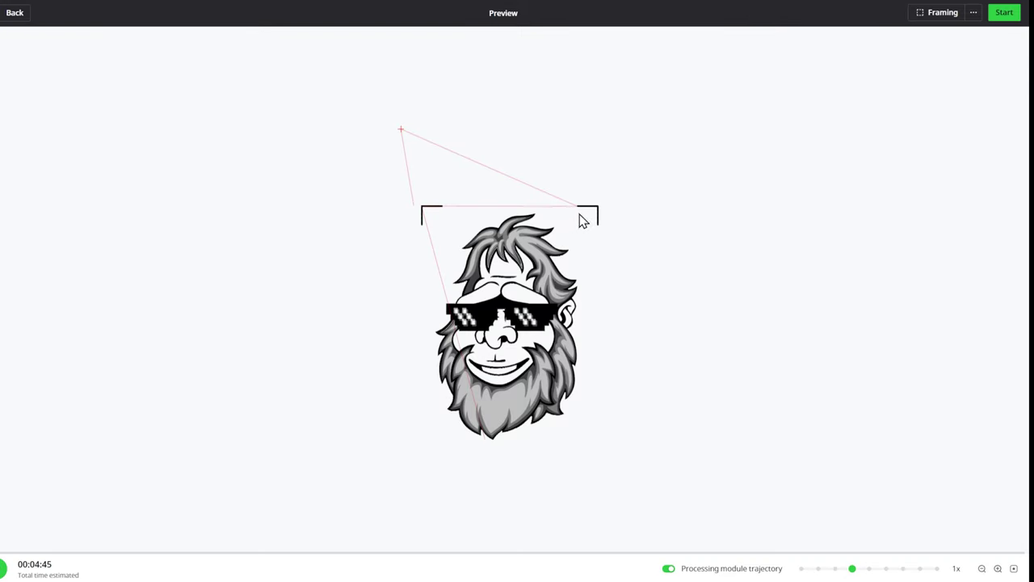
- Start the engraving job, confirm the high-power warning, and resend it after the lid error
{"action": "left_click", "coordinate": [999, 17]}
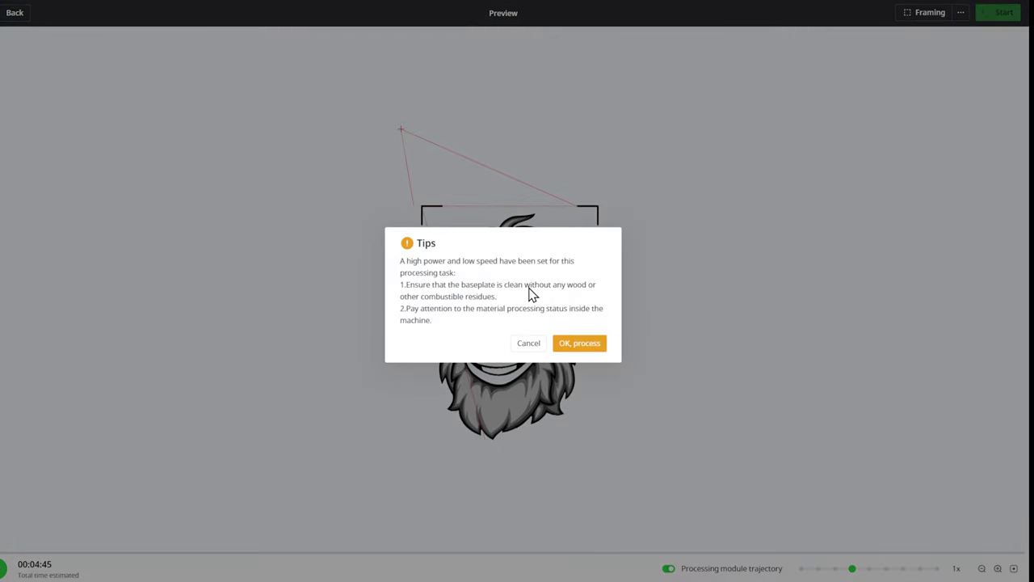
{"action": "left_click", "coordinate": [577, 345]}
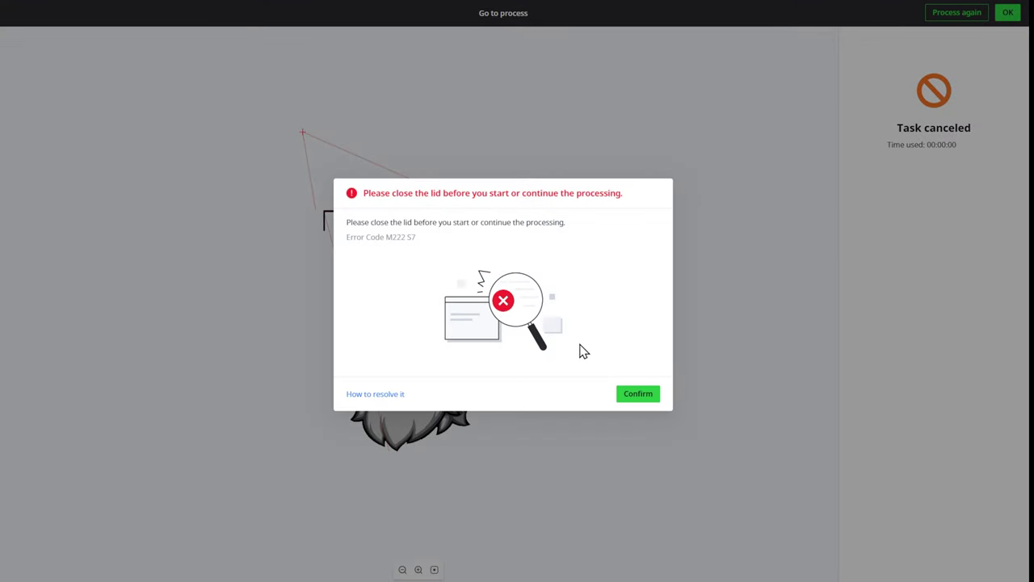
{"action": "left_click", "coordinate": [635, 396]}
{"action": "left_click", "coordinate": [1011, 16]}
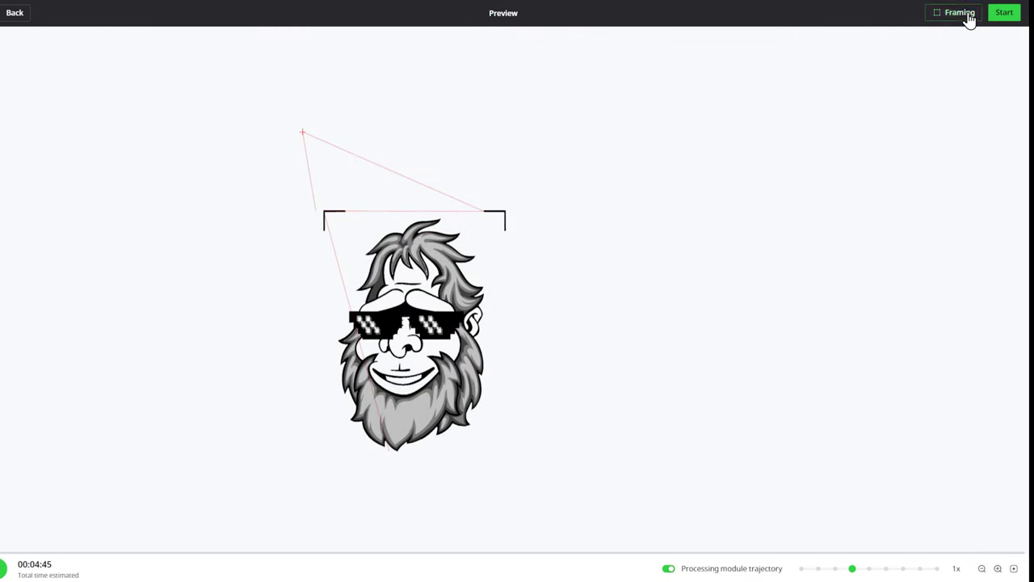
{"action": "left_click", "coordinate": [1002, 14]}
{"action": "left_click", "coordinate": [576, 347]}
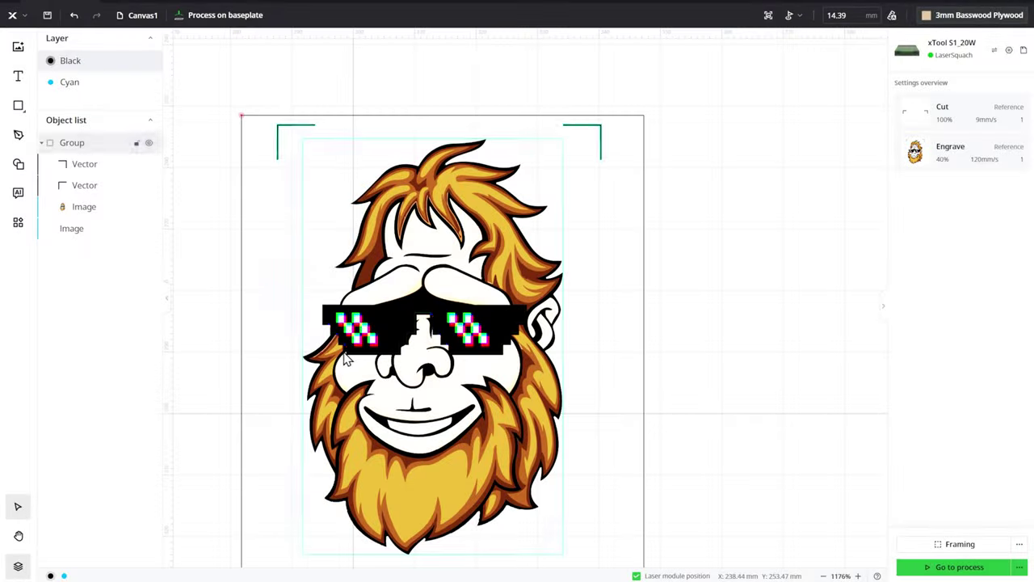
- Select the Sasquatch design group and reflect it horizontally
{"action": "scroll", "coordinate": [343, 360], "scroll_direction": "down", "scroll_amount": 3}
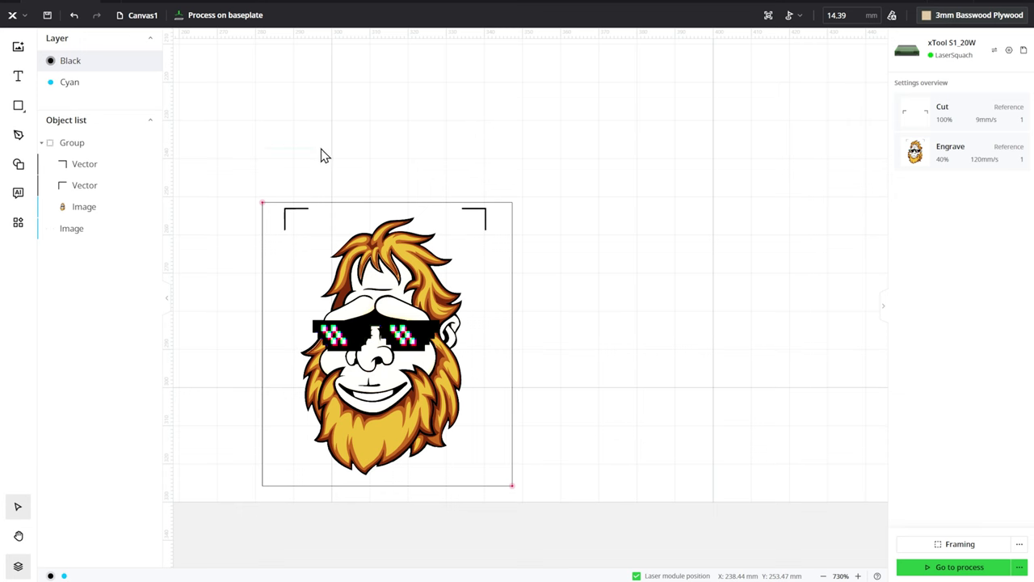
{"action": "scroll", "coordinate": [307, 155], "scroll_direction": "down", "scroll_amount": 3}
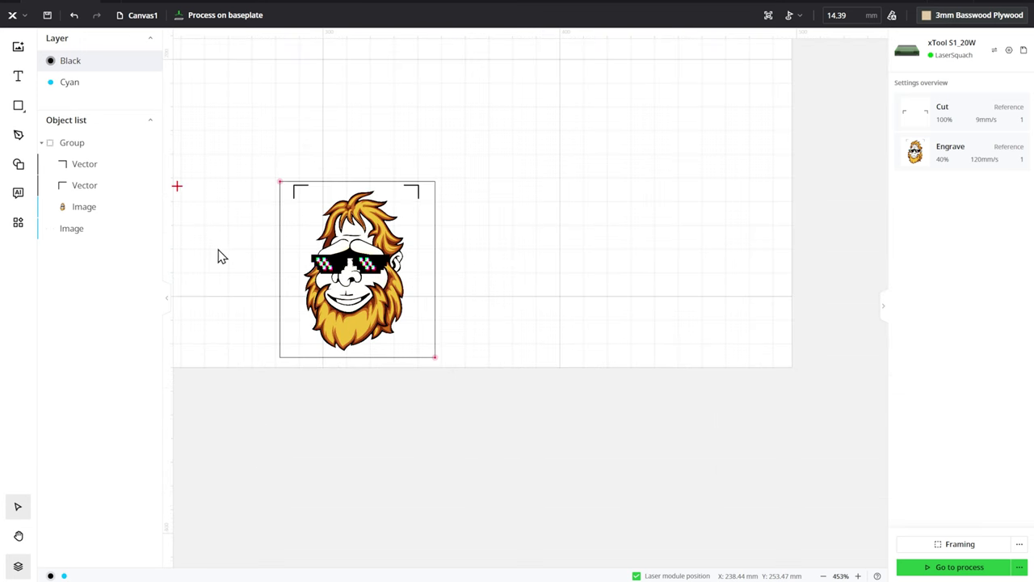
{"action": "left_click_drag", "start_coordinate": [219, 254], "coordinate": [398, 275]}
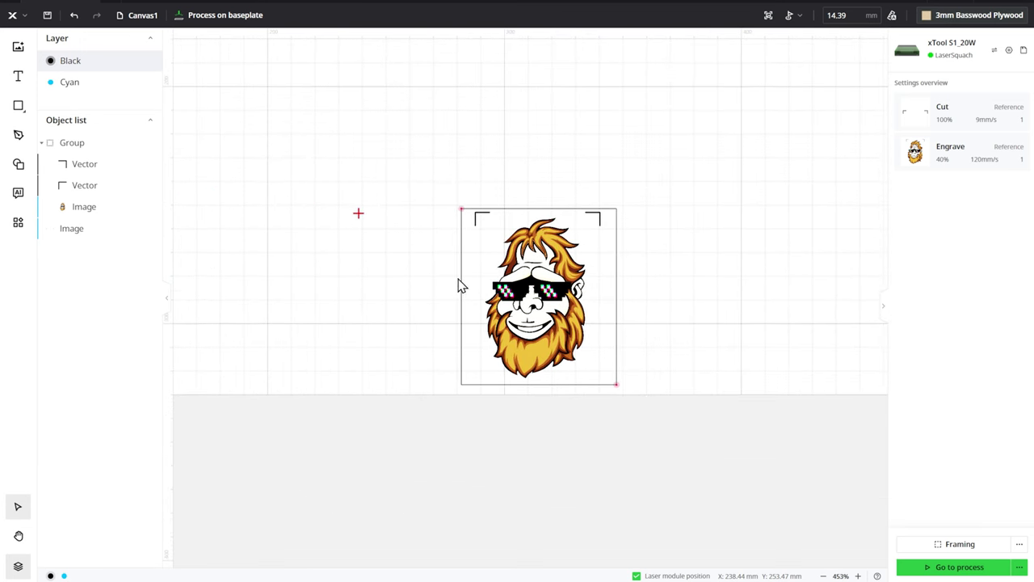
{"action": "left_click", "coordinate": [83, 164]}
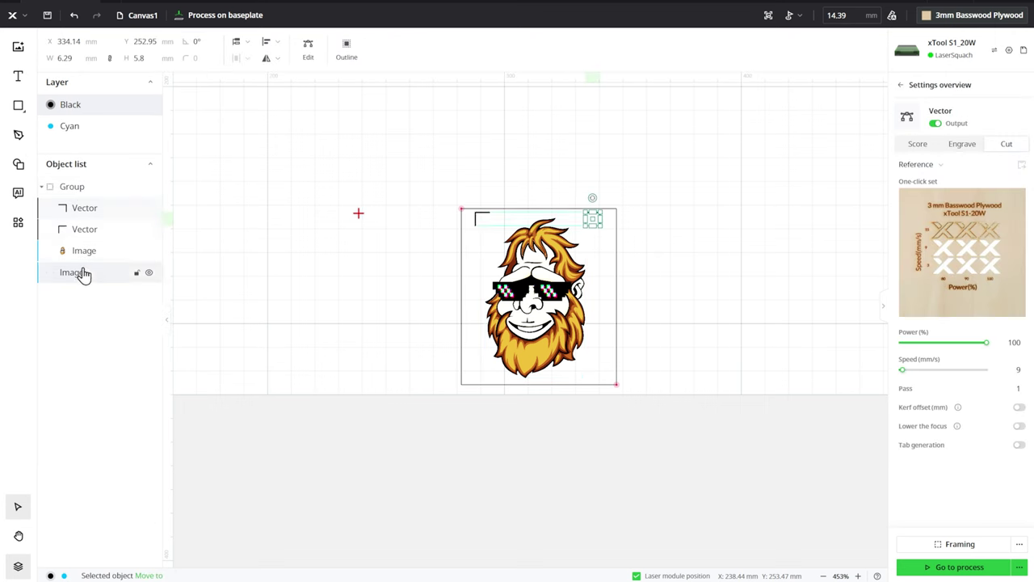
{"action": "left_click", "coordinate": [81, 273], "text": "shift"}
{"action": "left_click", "coordinate": [267, 63]}
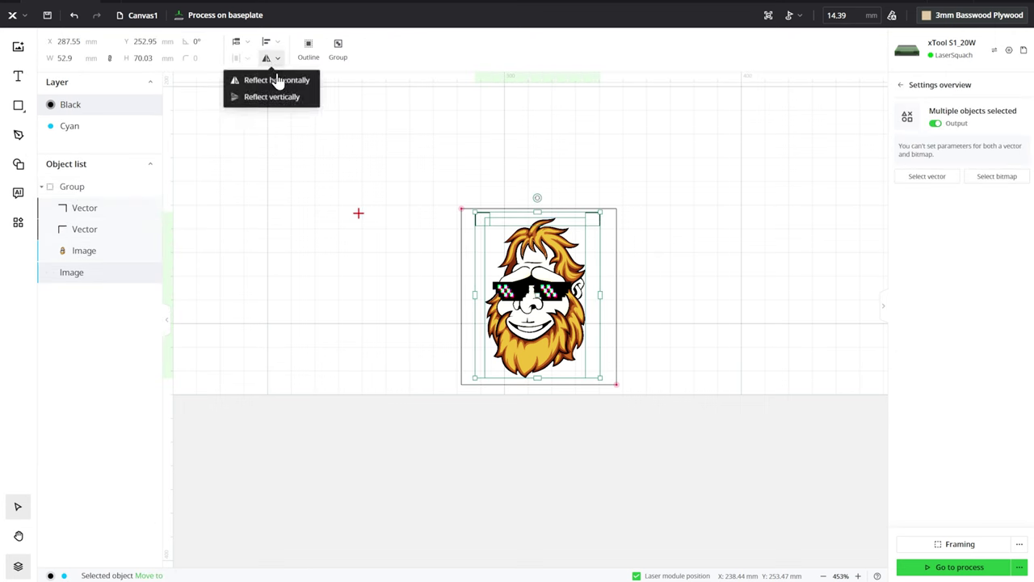
{"action": "left_click", "coordinate": [277, 82]}
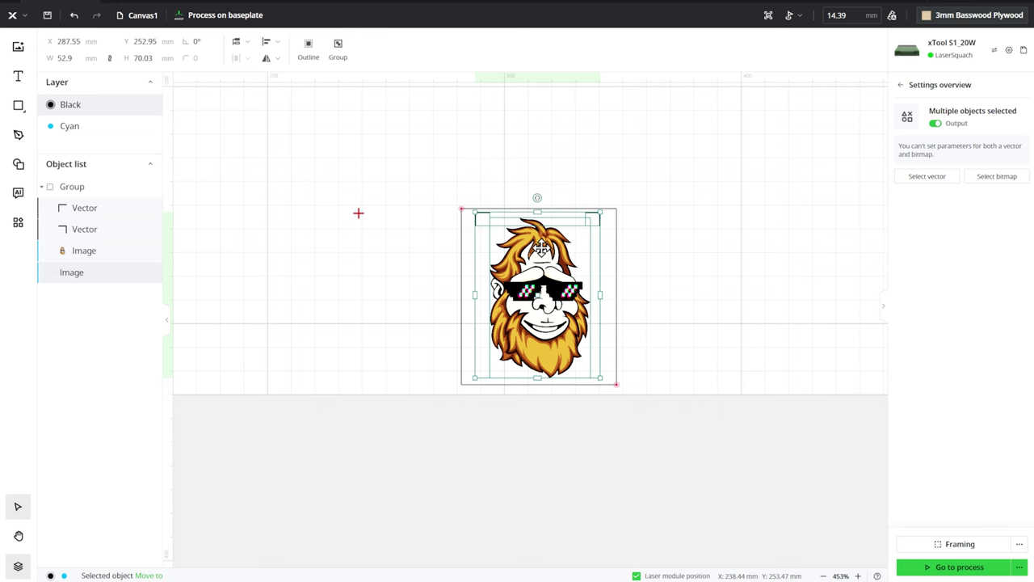
- Drag the mirrored design onto the red marker, placing it at X 238.33, Y 253.44 mm
{"action": "left_click_drag", "start_coordinate": [540, 247], "coordinate": [420, 245]}
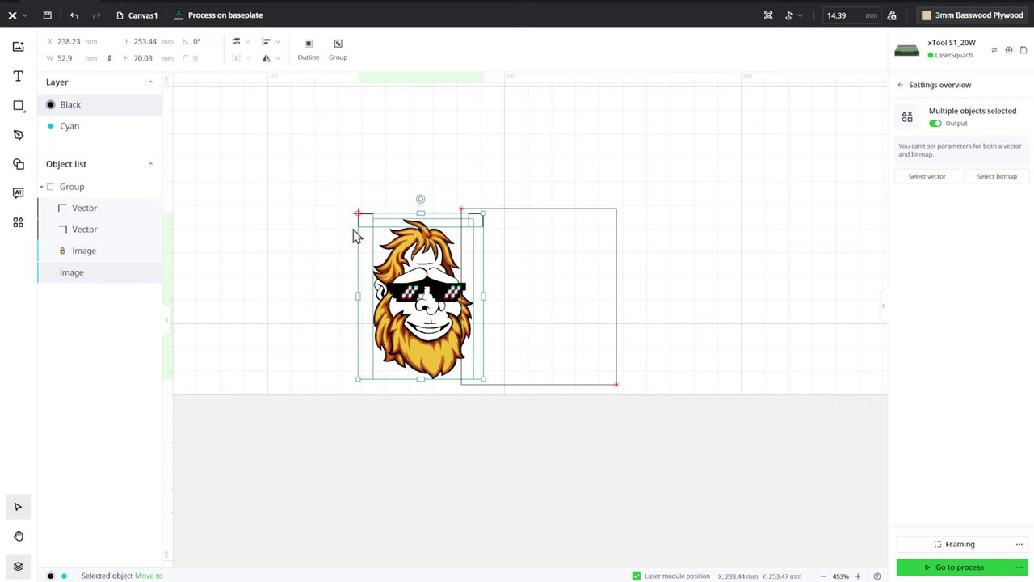
{"action": "scroll", "coordinate": [353, 234], "scroll_direction": "up", "scroll_amount": 5}
{"action": "scroll", "coordinate": [354, 234], "scroll_direction": "up", "scroll_amount": 3}
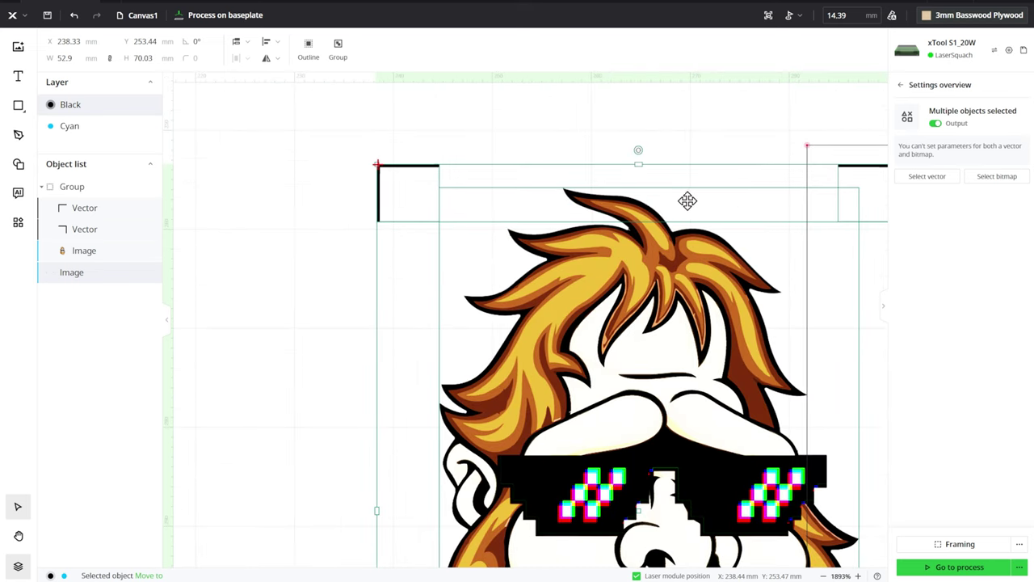
{"action": "scroll", "coordinate": [691, 207], "scroll_direction": "down", "scroll_amount": 2}
{"action": "scroll", "coordinate": [748, 210], "scroll_direction": "right", "scroll_amount": 1}
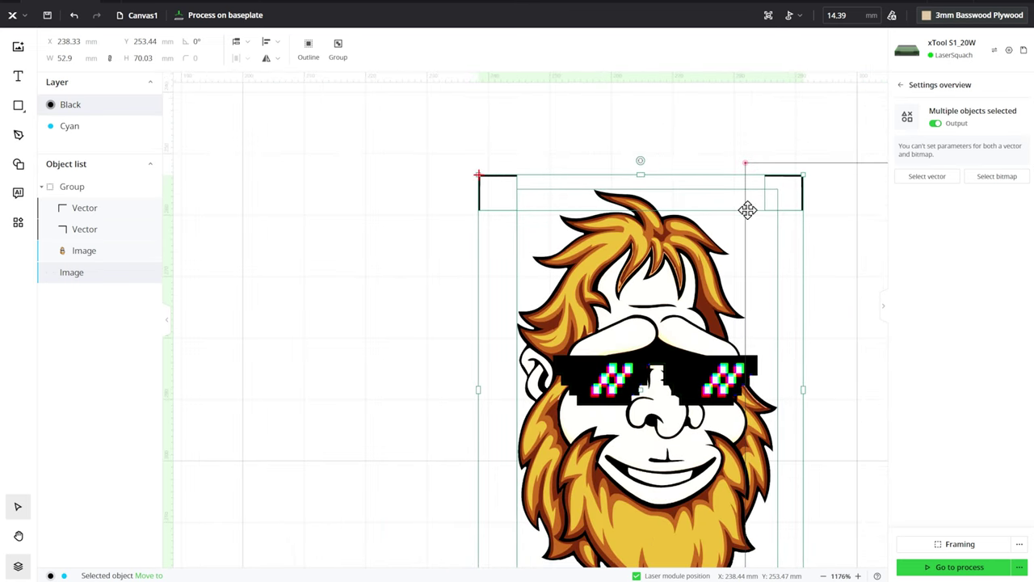
{"action": "left_click_drag", "start_coordinate": [685, 164], "coordinate": [474, 105]}
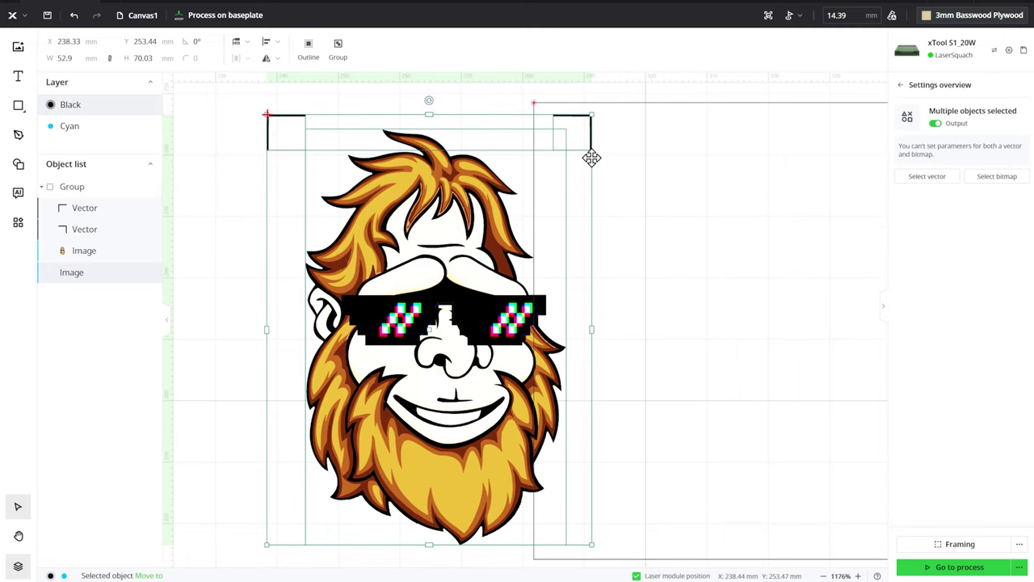
{"action": "scroll", "coordinate": [591, 157], "scroll_direction": "down", "scroll_amount": 2}
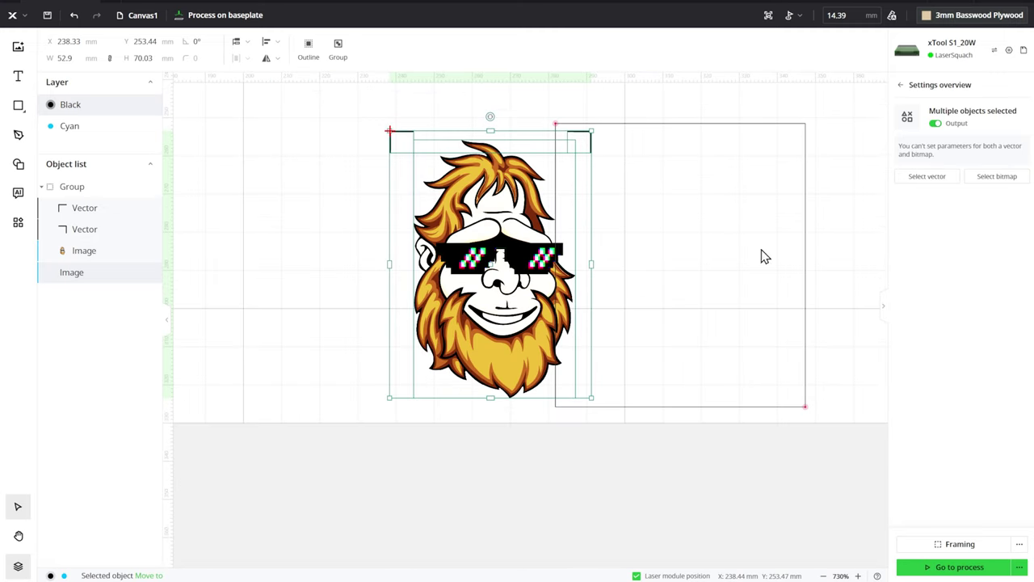
- Delete the marked processing area and the first corner-bracket Vector
{"action": "left_click", "coordinate": [798, 15]}
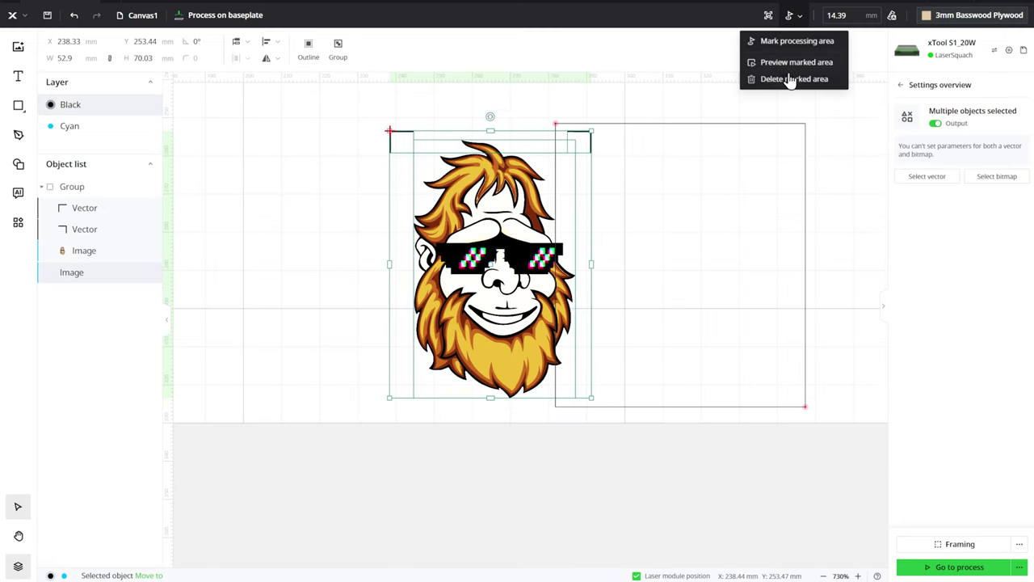
{"action": "left_click", "coordinate": [790, 81]}
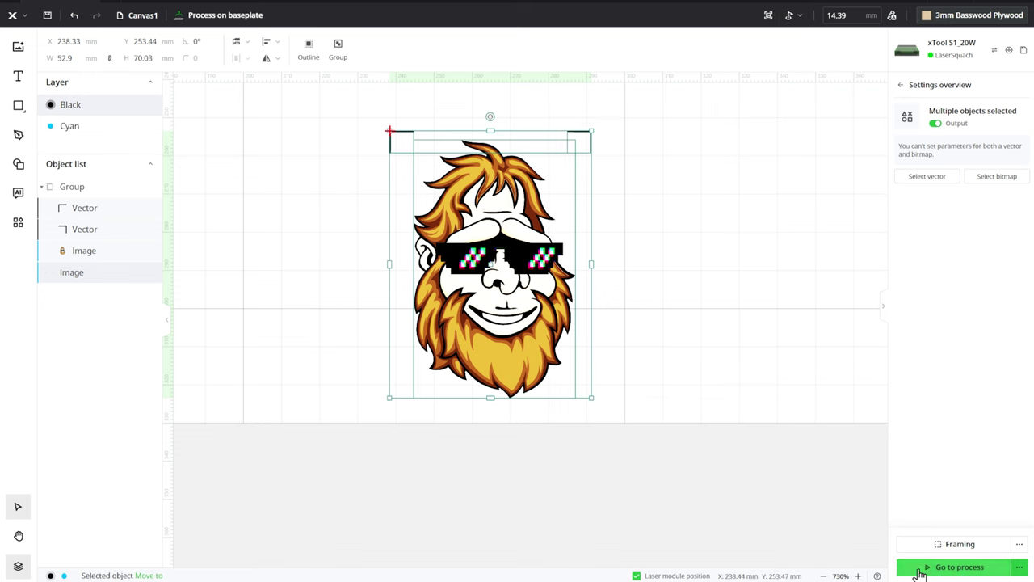
{"action": "left_click", "coordinate": [71, 218]}
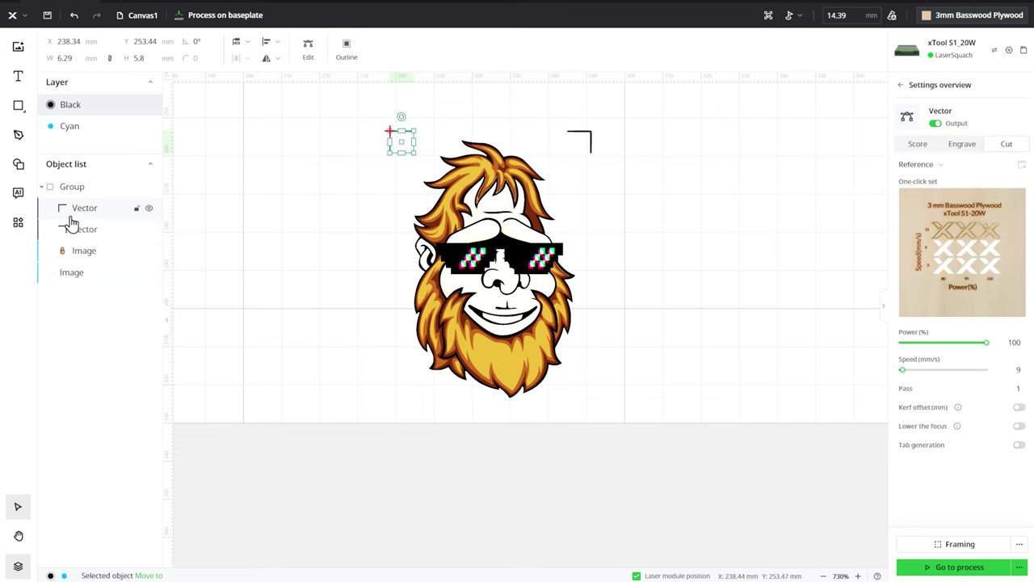
{"action": "key", "text": "Delete"}
- Delete the second corner bracket and the stray thin image, then select the Sasquatch image
{"action": "left_click", "coordinate": [93, 169]}
{"action": "key", "text": "Delete"}
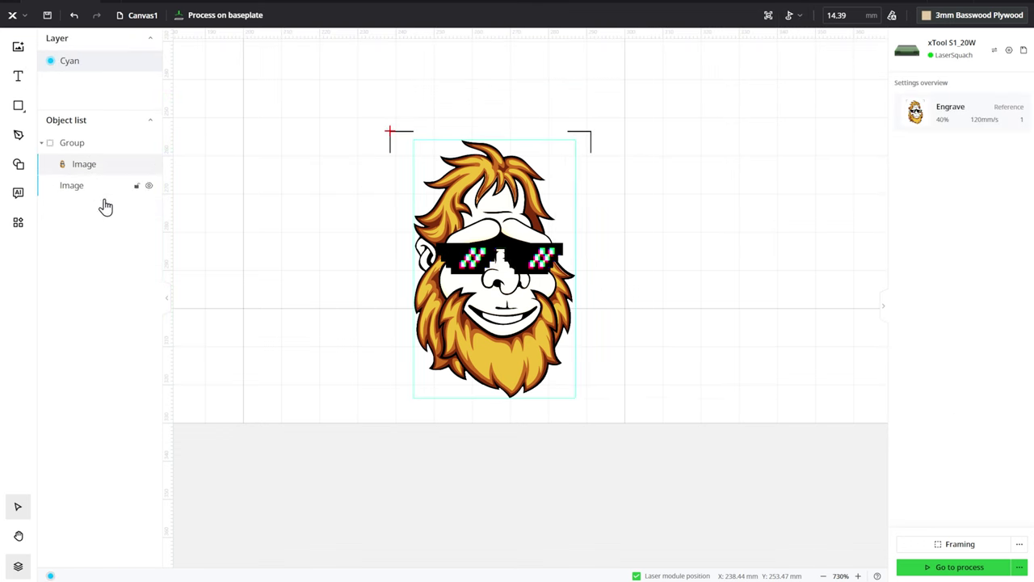
{"action": "left_click", "coordinate": [105, 207]}
{"action": "left_click", "coordinate": [85, 234]}
{"action": "key", "text": "Delete"}
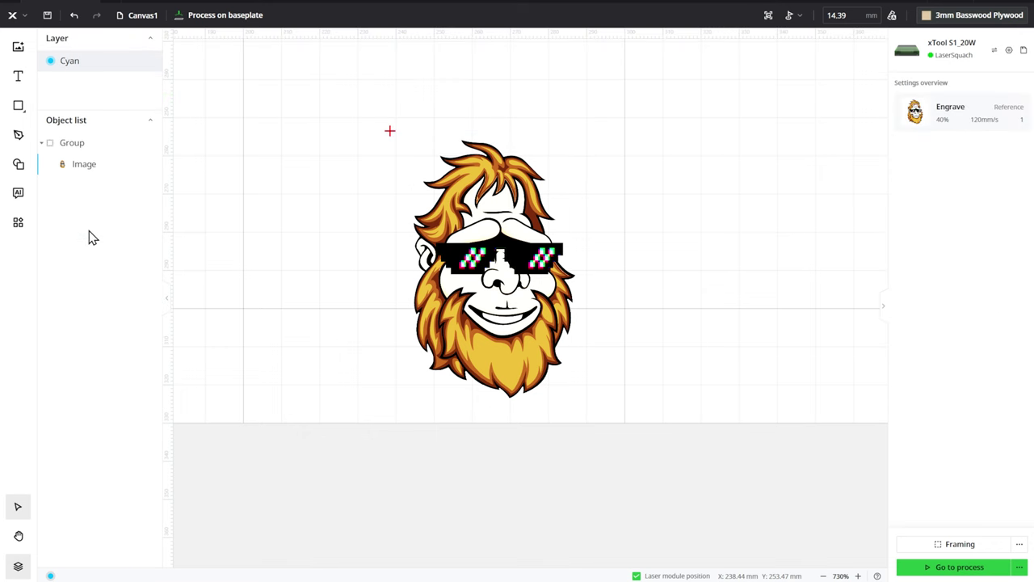
{"action": "left_click", "coordinate": [88, 166]}
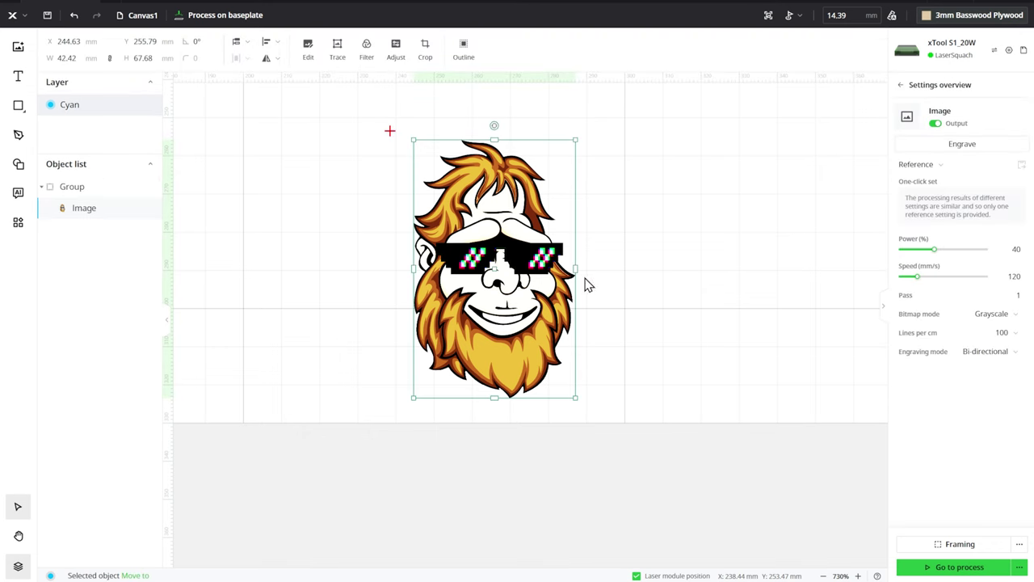
- Add a 2 mm inner outline around the Sasquatch head and set it to cut at 100% power, 9 mm/s
{"action": "left_click", "coordinate": [469, 51]}
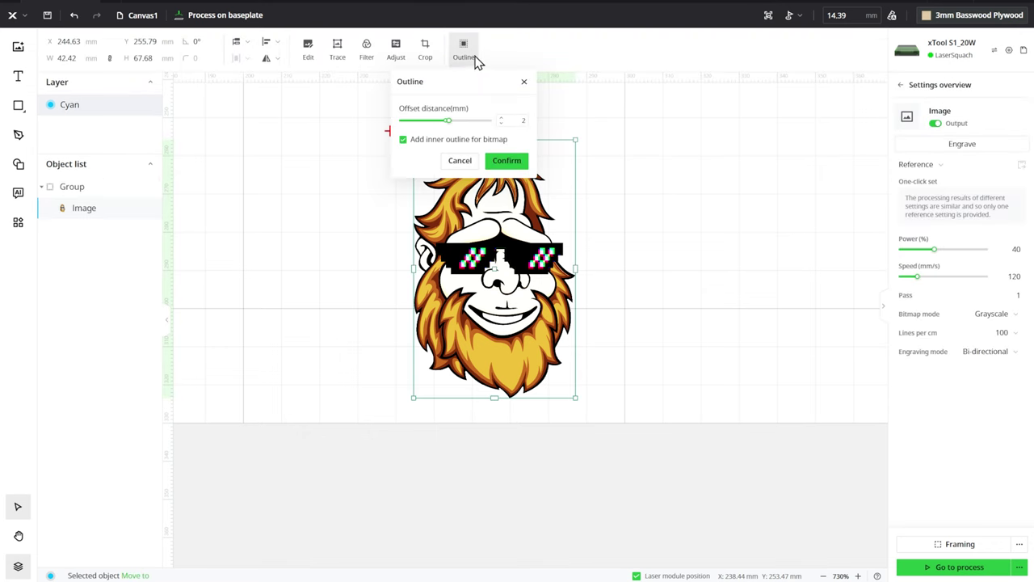
{"action": "left_click", "coordinate": [507, 160]}
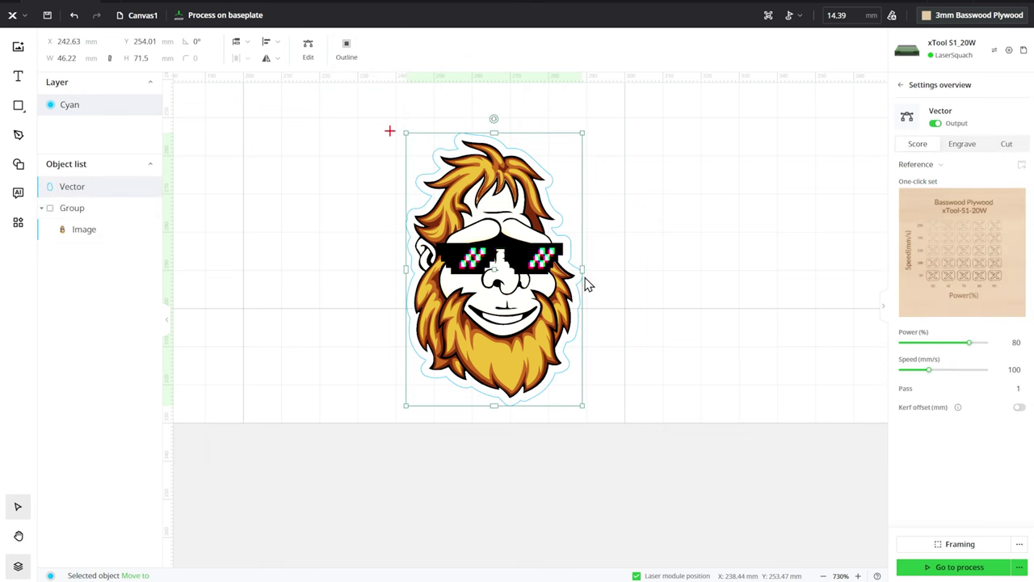
{"action": "left_click", "coordinate": [1007, 147]}
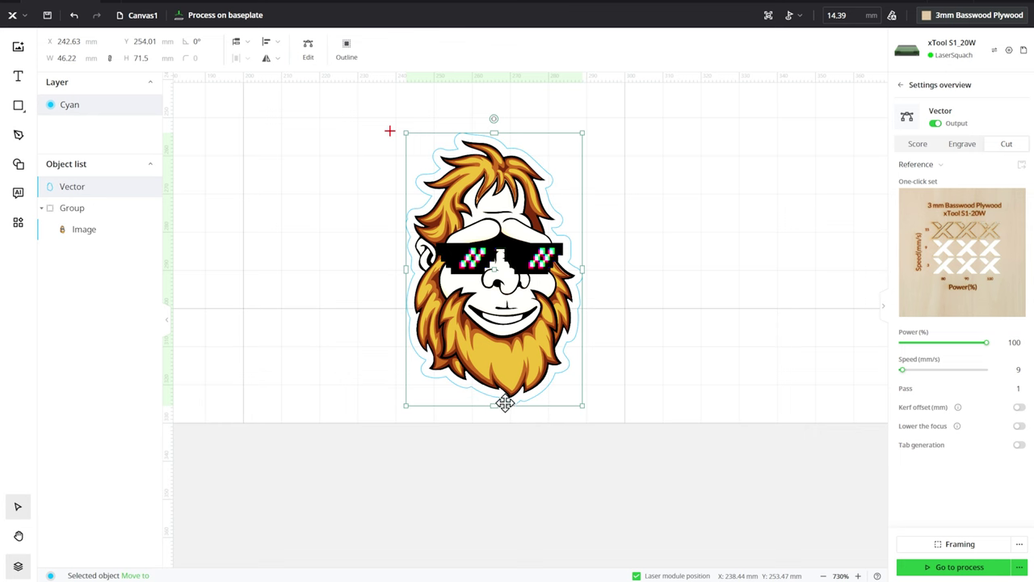
- Preview the outlined Sasquatch job (00:04:38), start it, and accept the safety tip to send it
{"action": "left_click", "coordinate": [960, 569]}
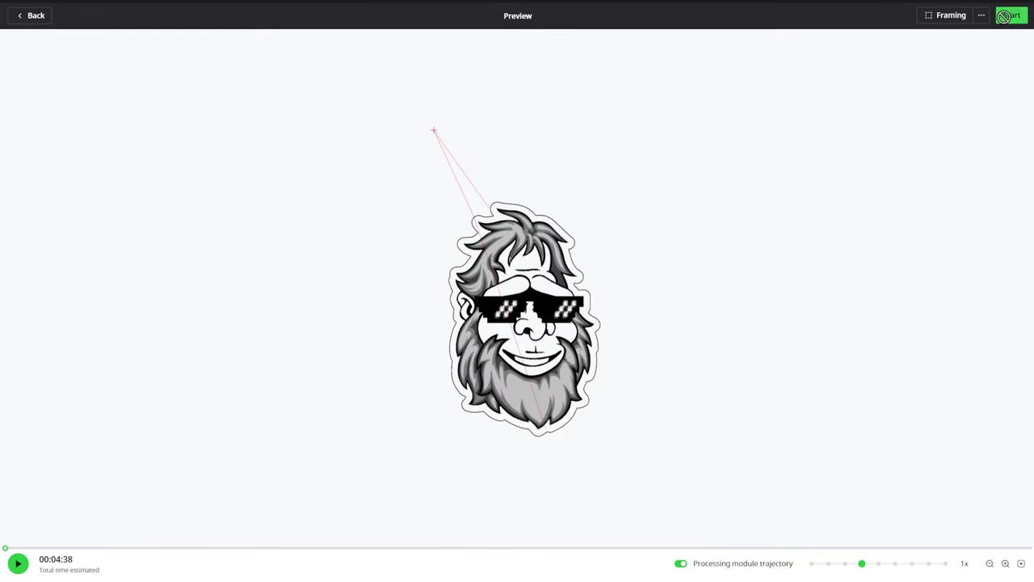
{"action": "left_click", "coordinate": [1006, 17]}
{"action": "left_click", "coordinate": [593, 341]}
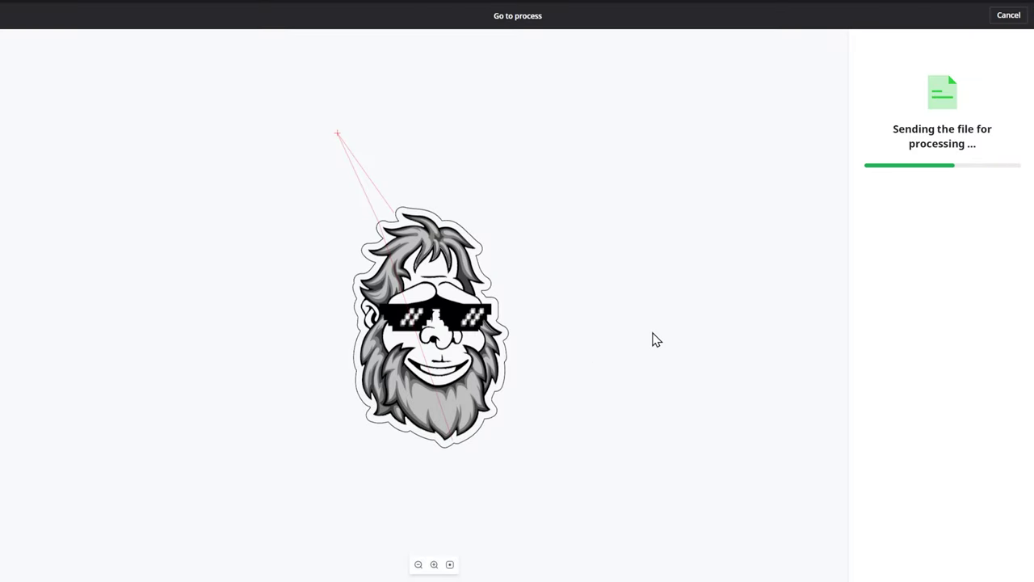